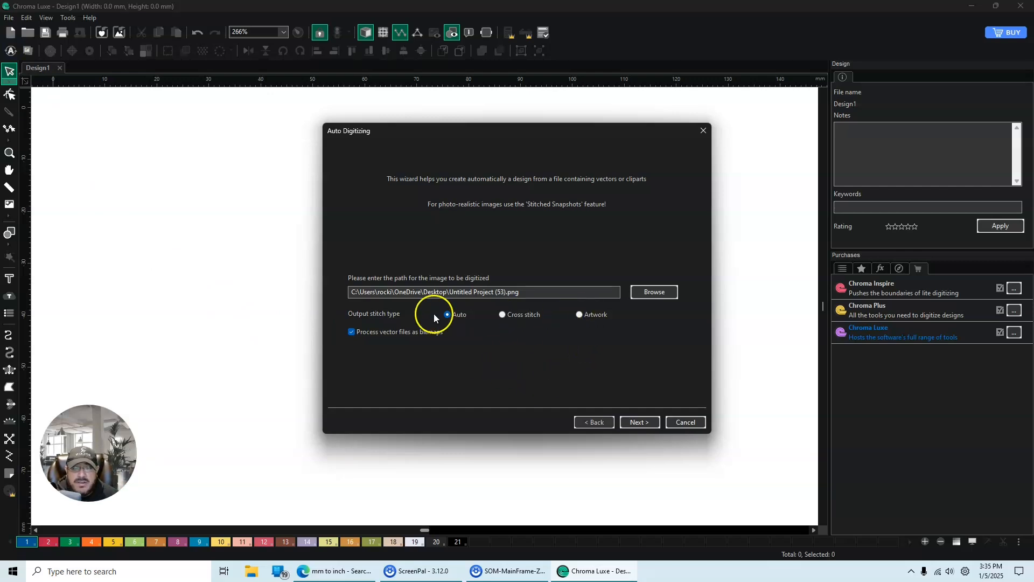
Step: Auto-digitize the desktop image Untitled Project (53).png with the Auto stitch type, one color and sharp corners
left_click(648, 292)
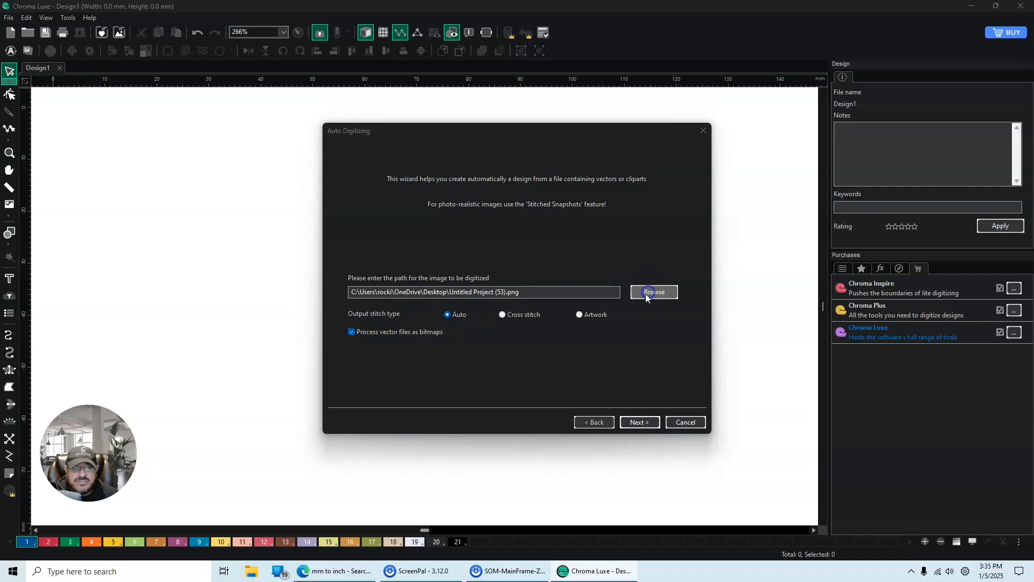
left_click(421, 249)
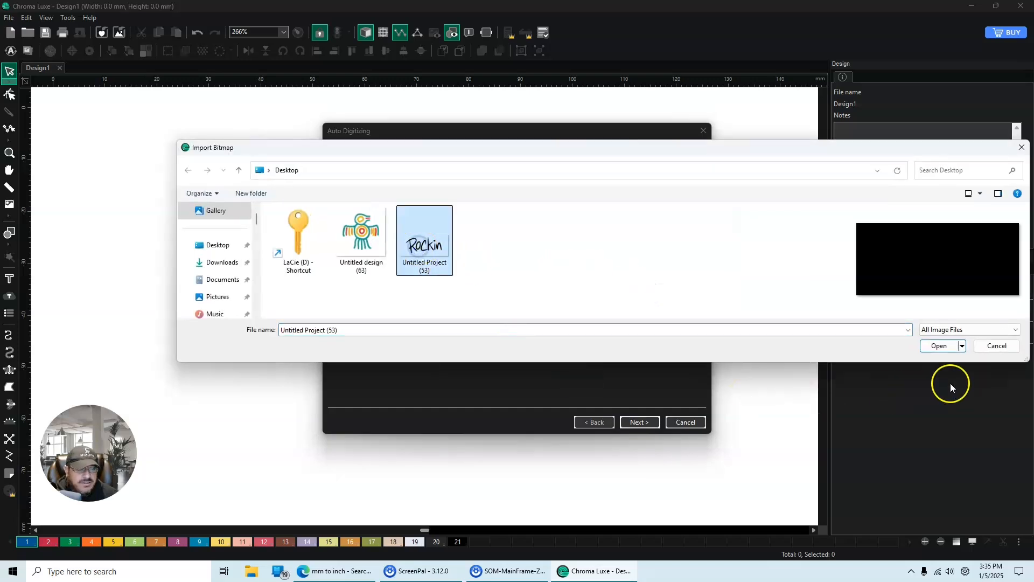
left_click(939, 347)
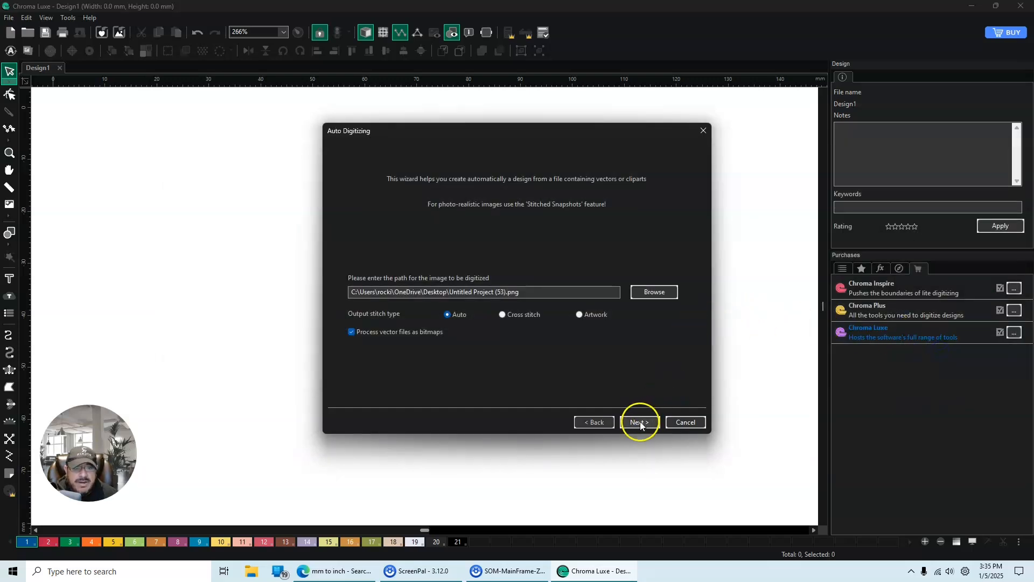
left_click(641, 421)
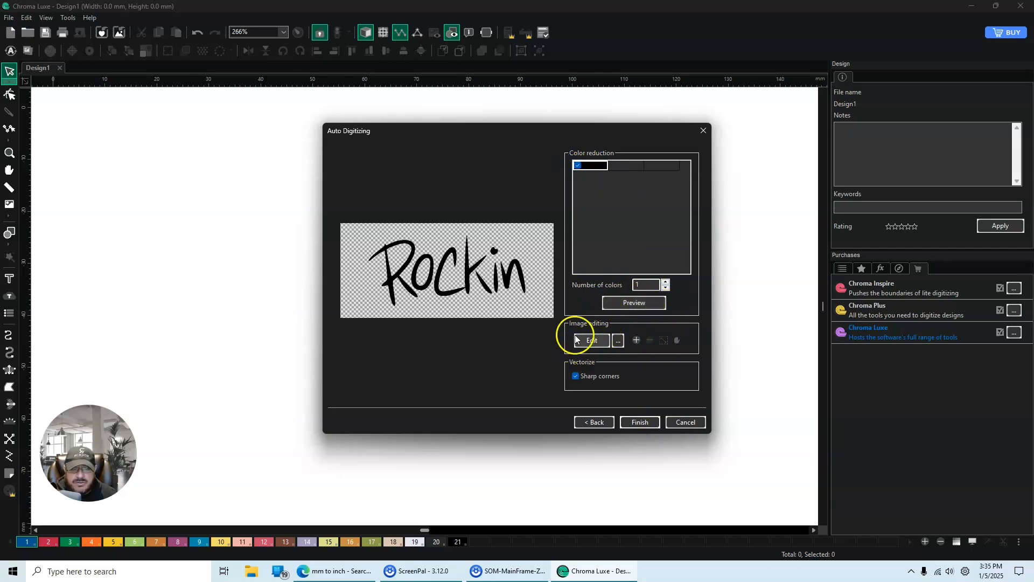
left_click(640, 422)
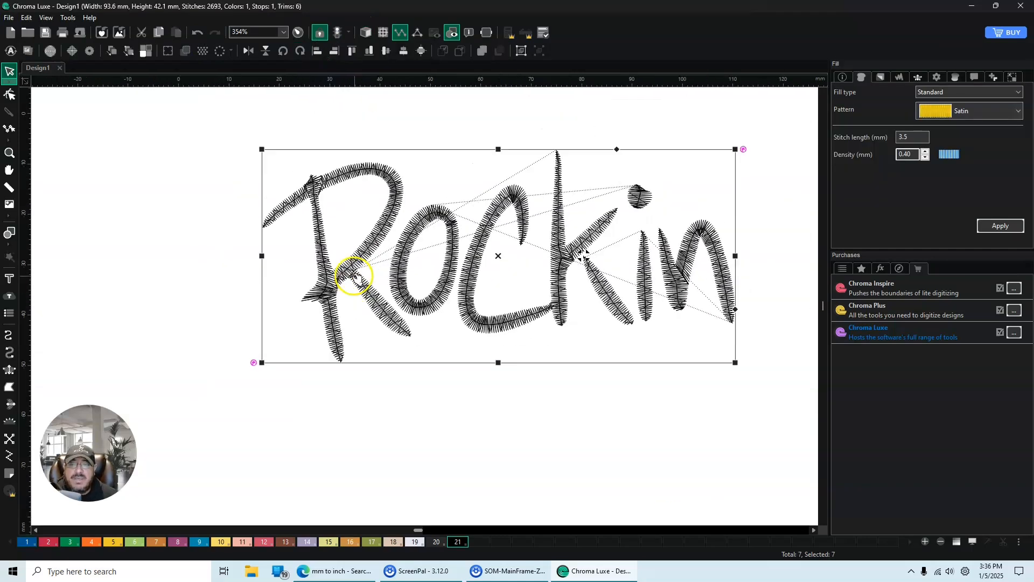
Step: Turn on the 3D stitch view and set the satin density of the Rockin lettering to 0.20 mm
scroll(354, 276, "down", 1)
scroll(735, 197, "up", 2)
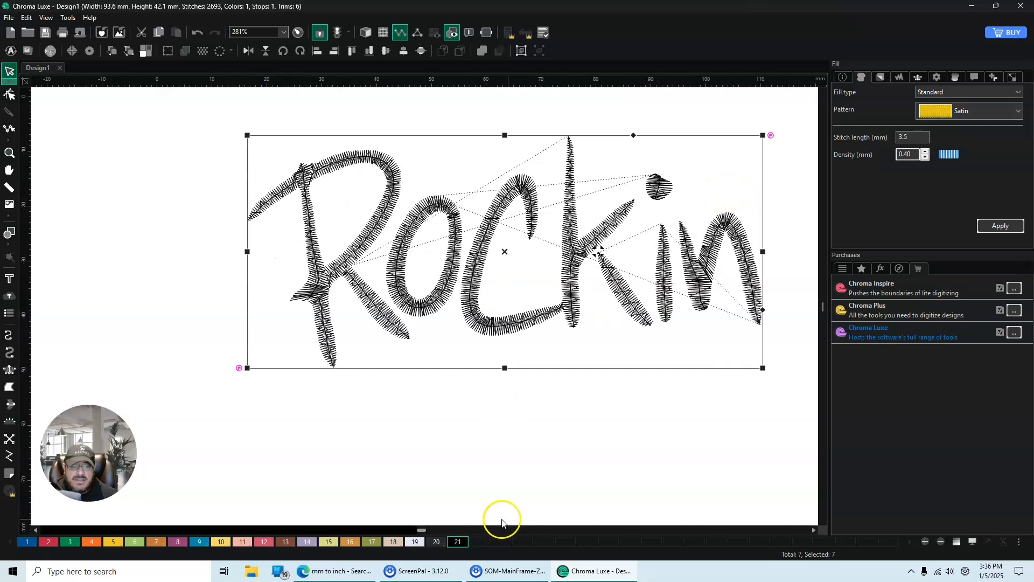
left_click(814, 530)
left_click(814, 530)
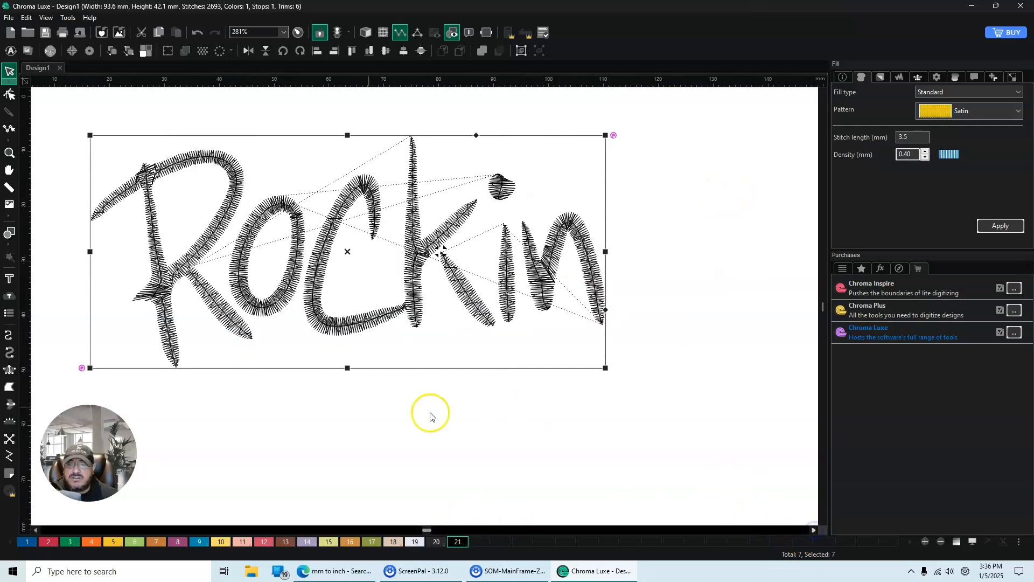
left_click(36, 530)
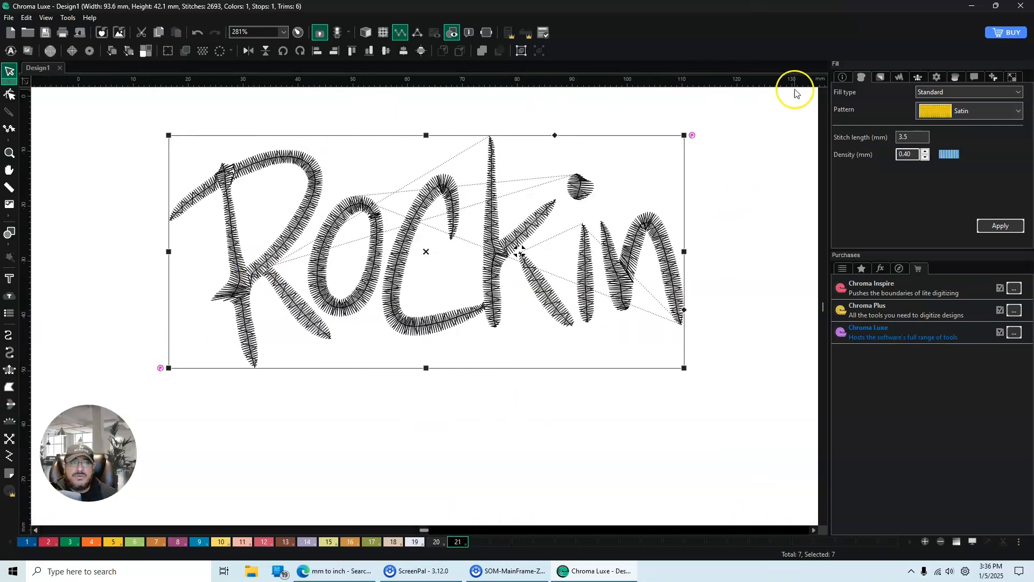
left_click(823, 93)
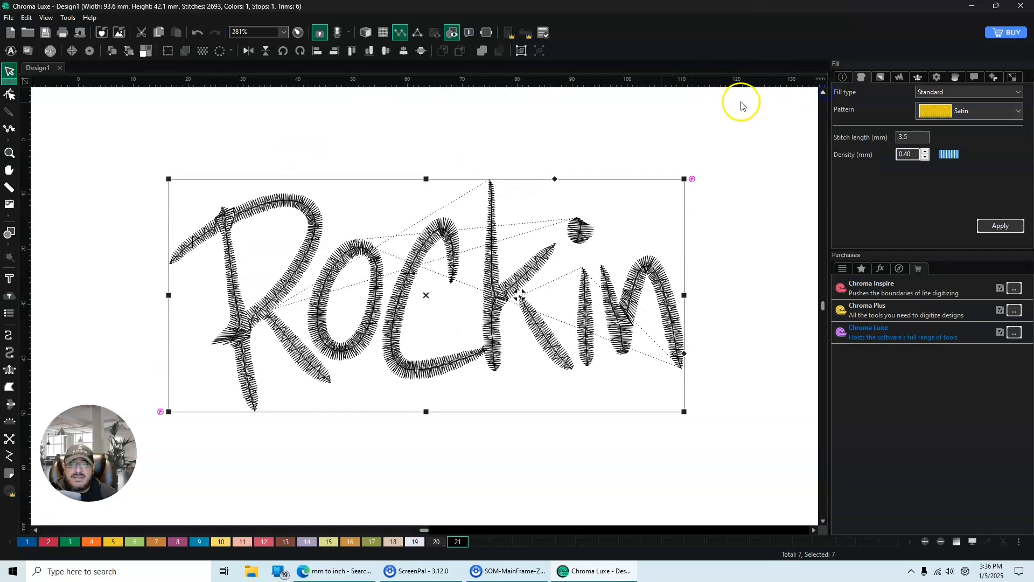
left_click(367, 33)
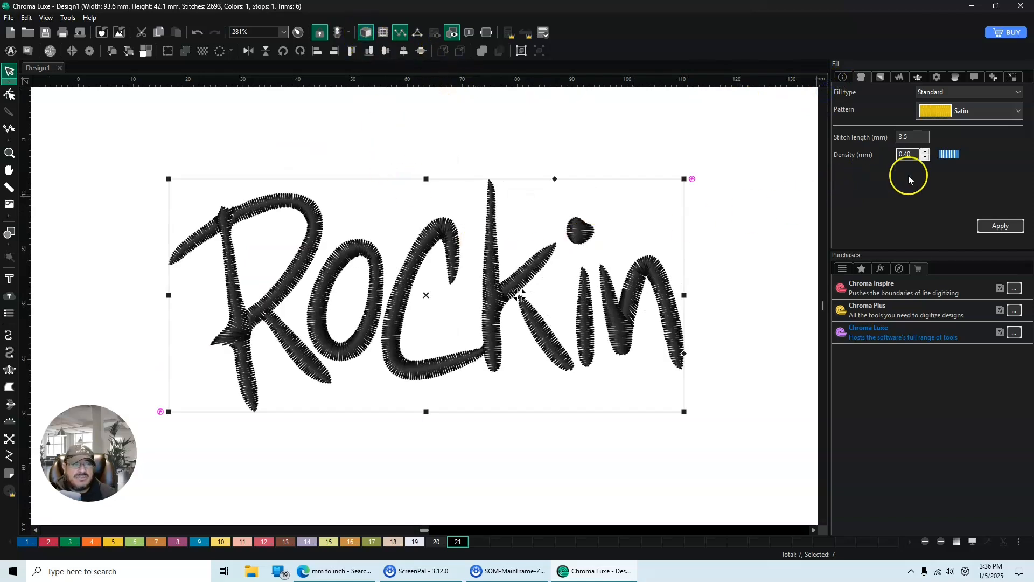
scroll(381, 318, "up", 2)
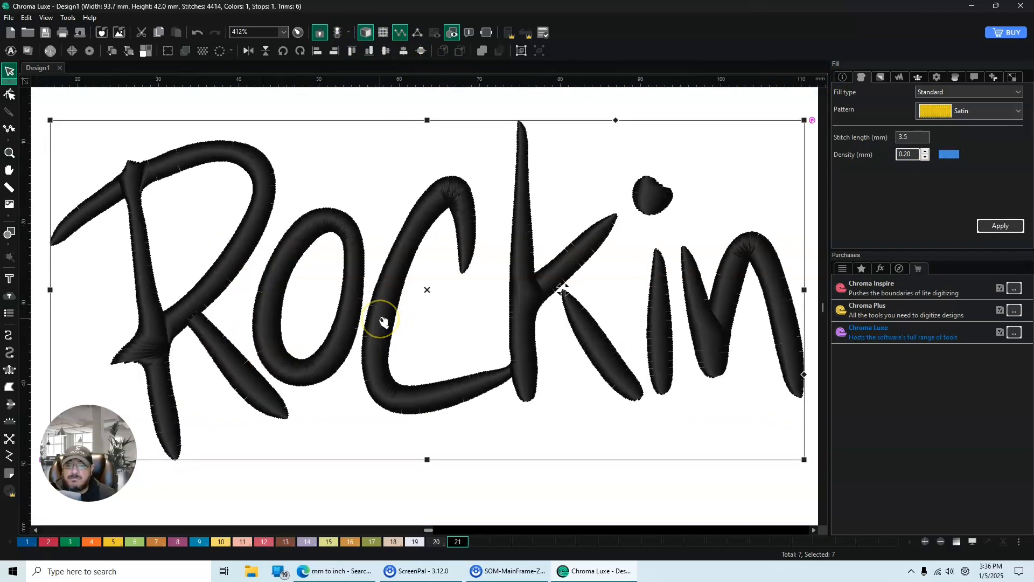
Step: Examine the outlines and stitch angle lines of the individual letters in outline editing mode
left_click(10, 96)
left_click(518, 313)
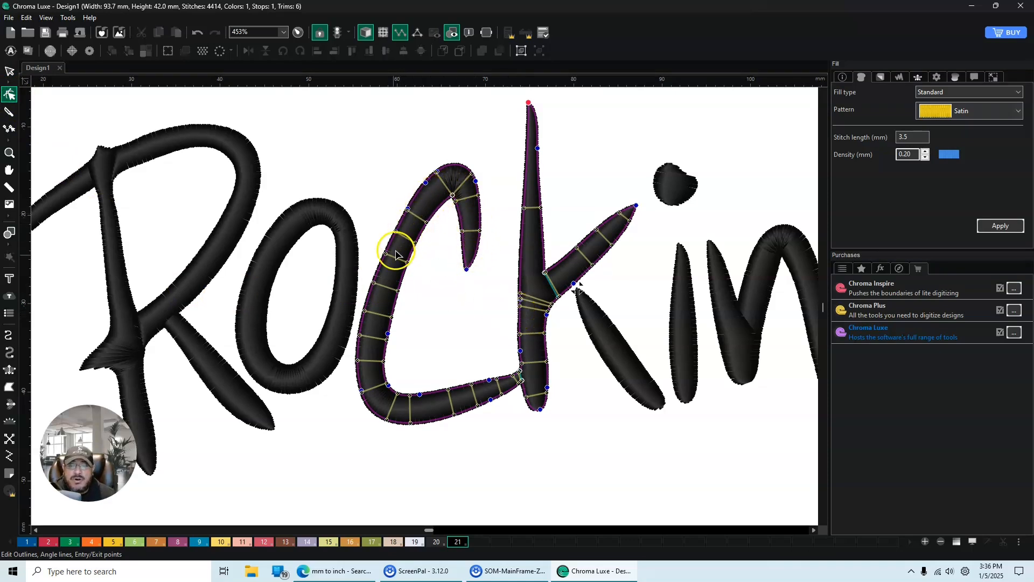
left_click(241, 313)
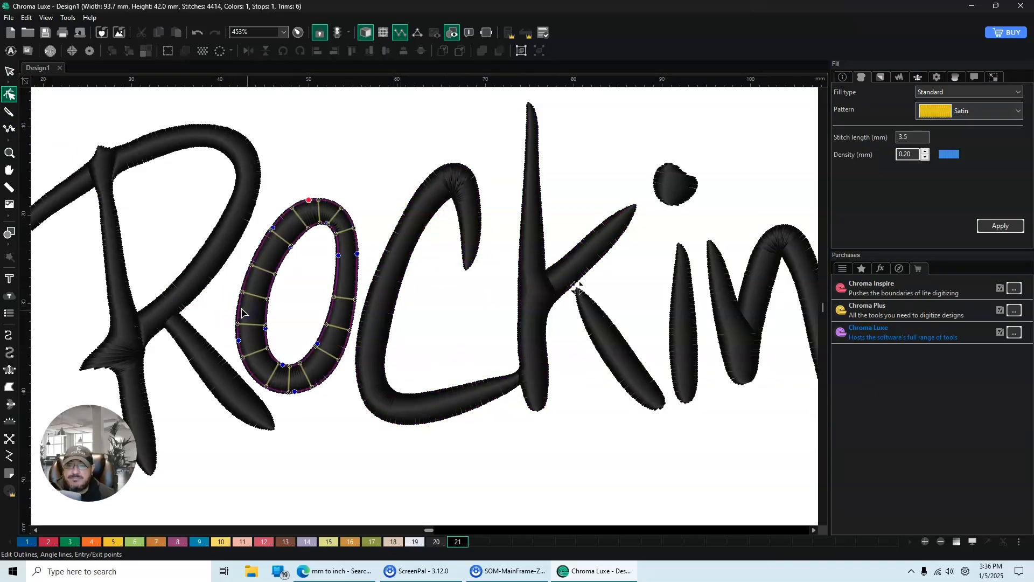
left_click(210, 271)
left_click(604, 337)
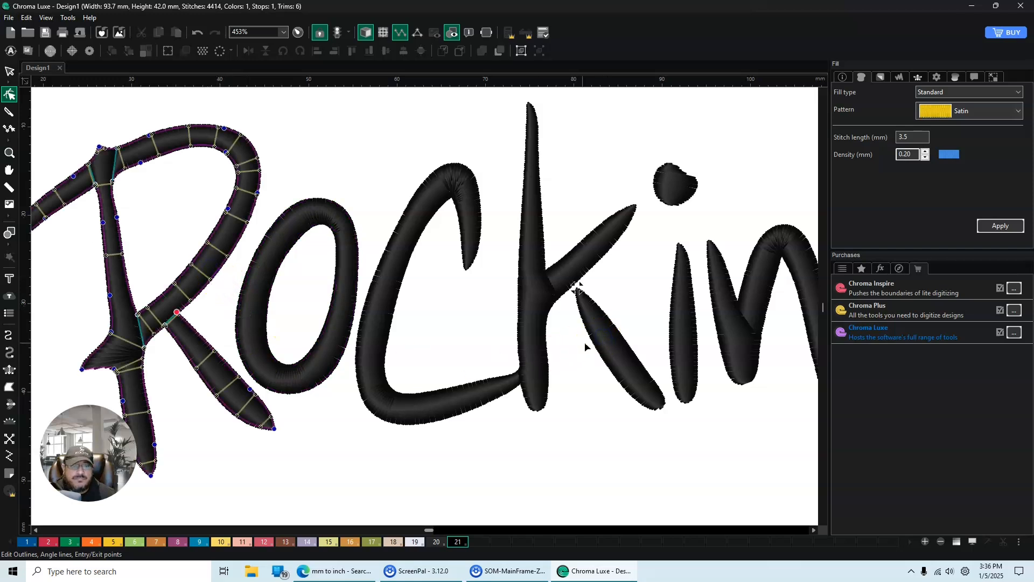
left_click(526, 343)
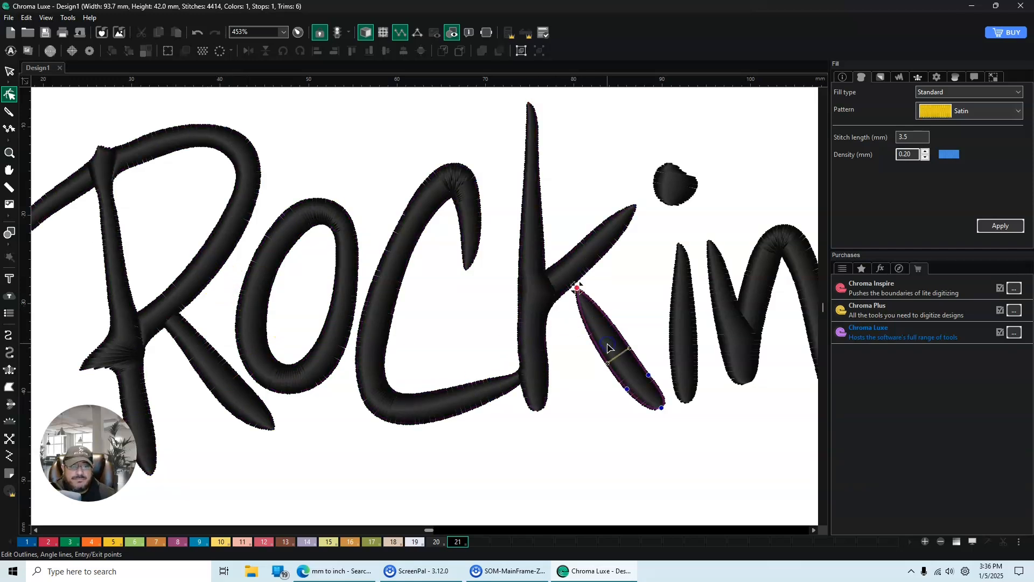
left_click(695, 323)
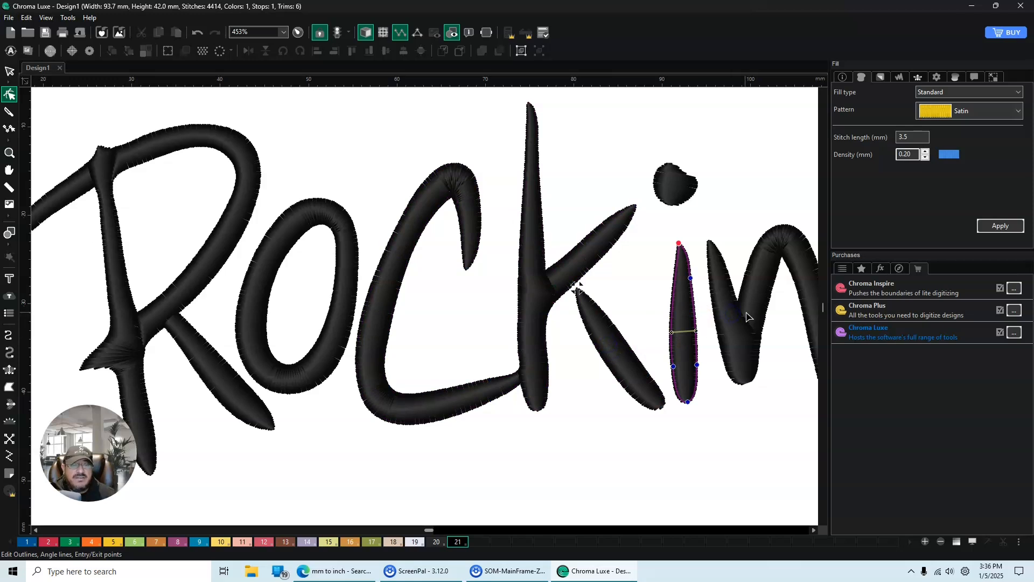
left_click(814, 530)
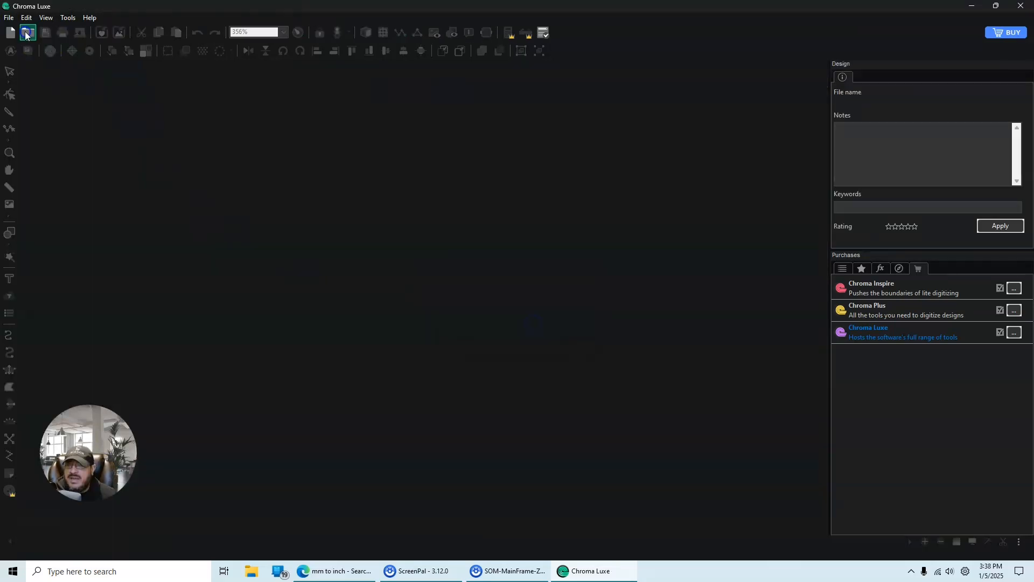
Step: Create a new blank design
left_click(27, 33)
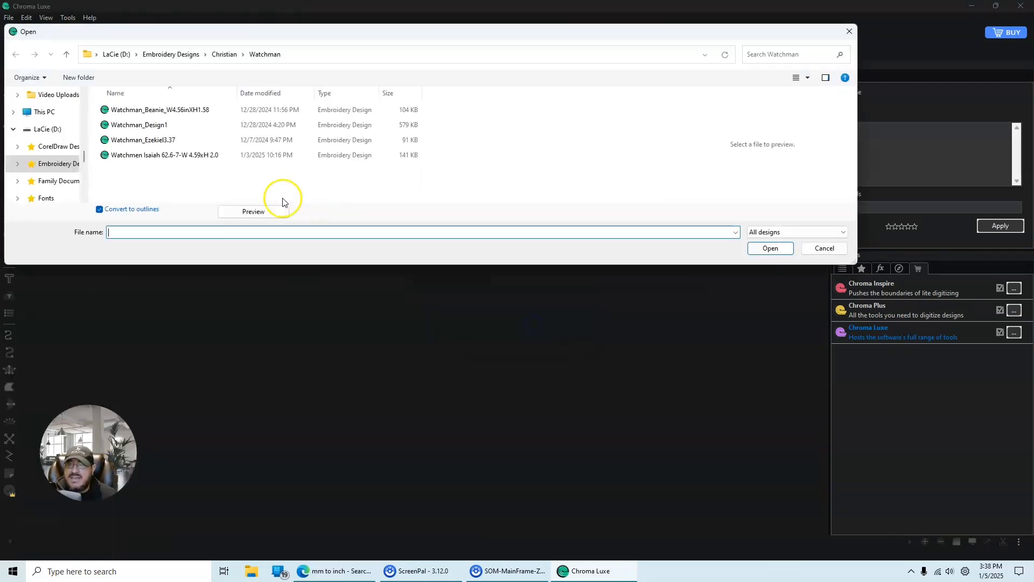
left_click(811, 248)
left_click(9, 17)
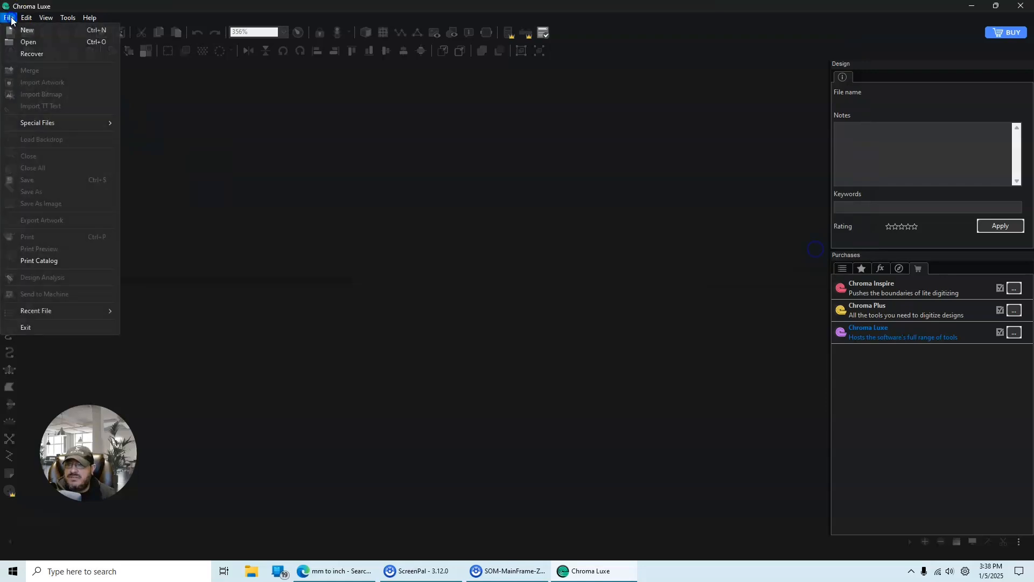
left_click(22, 29)
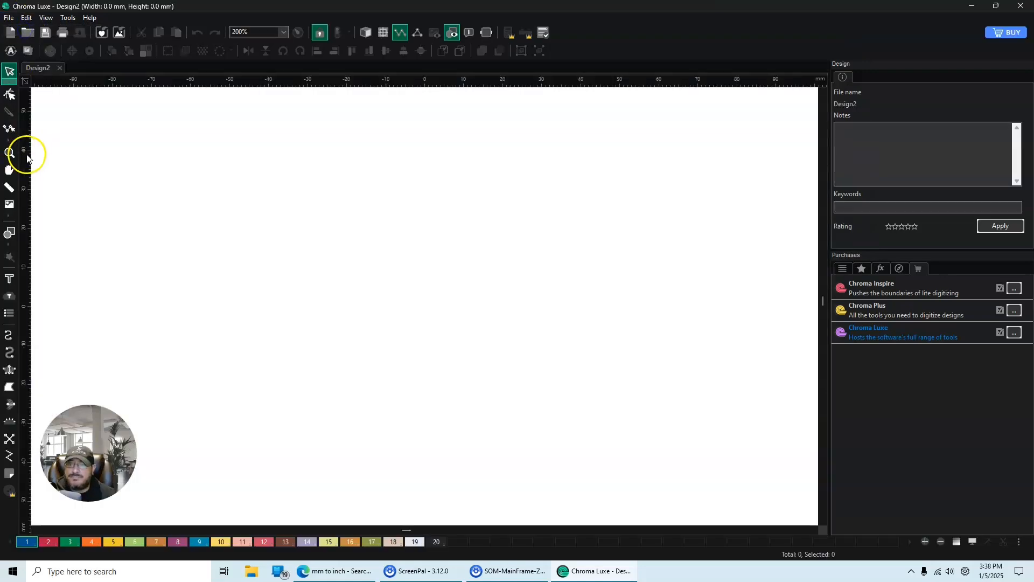
left_click(10, 95)
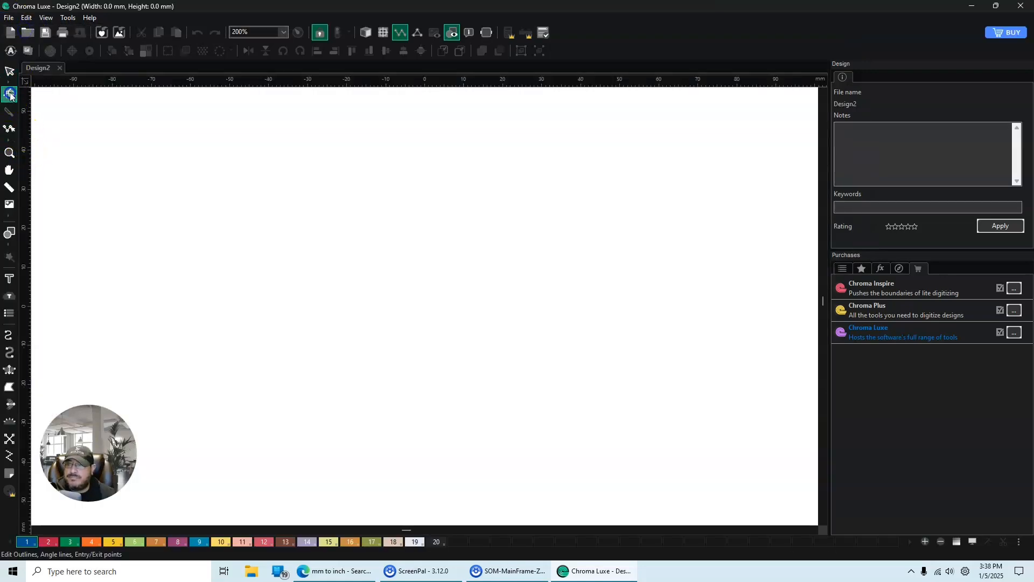
Step: Start Auto Digitizing and load the desktop image Untitled design (63).png as its source
left_click(10, 51)
left_click(660, 294)
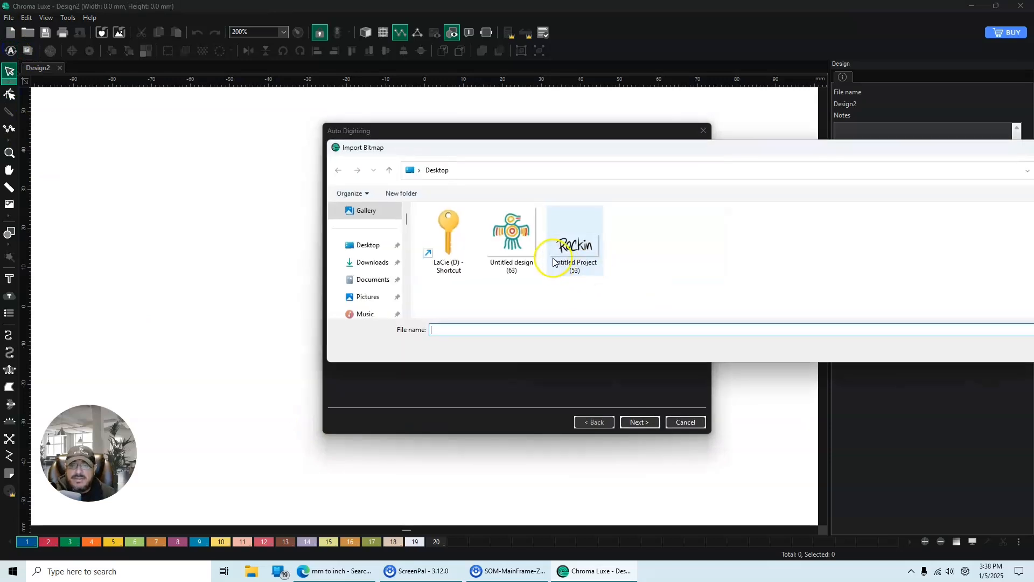
left_click(511, 237)
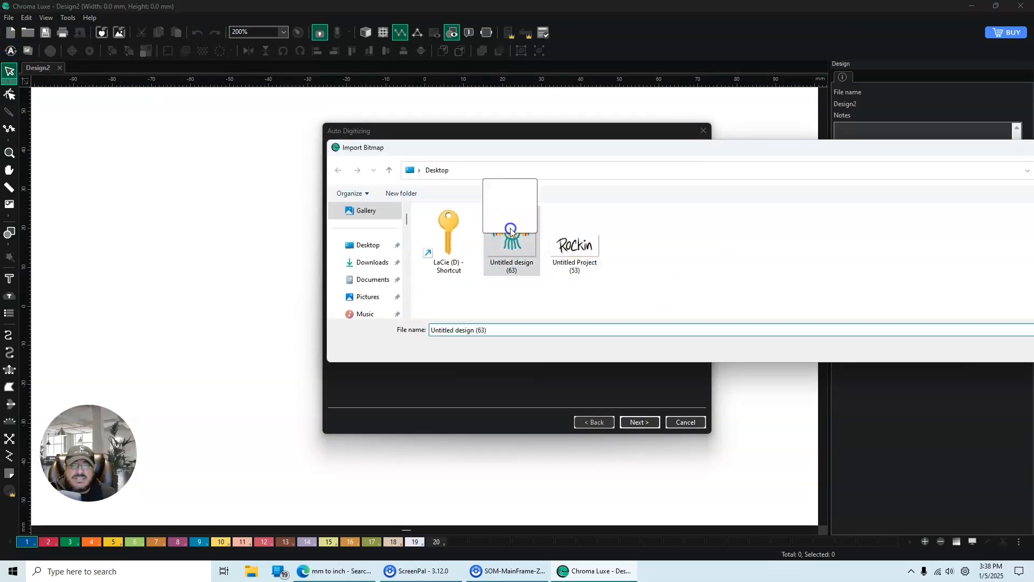
left_click(642, 423)
left_click_drag(1009, 155, 858, 155)
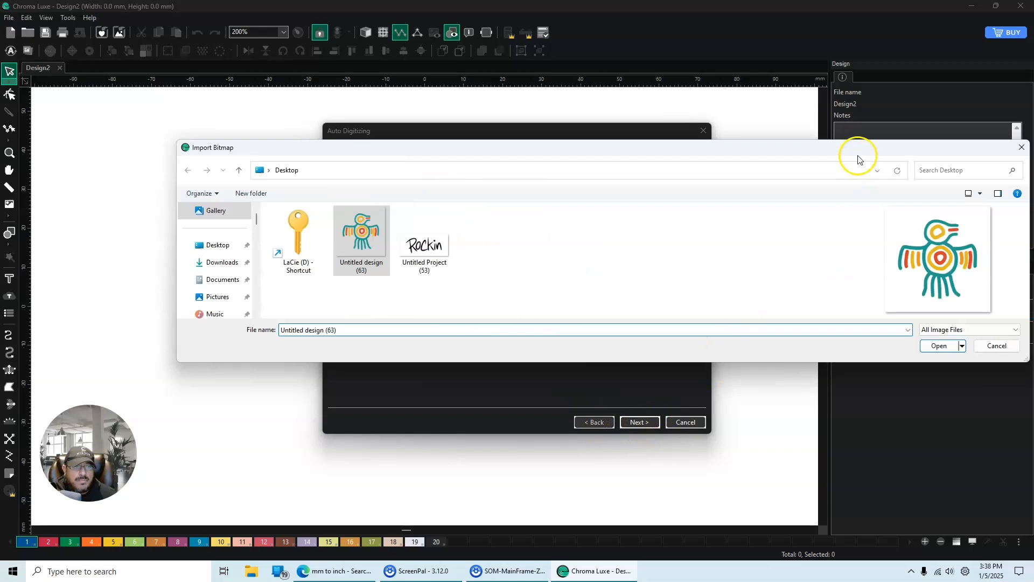
left_click(939, 346)
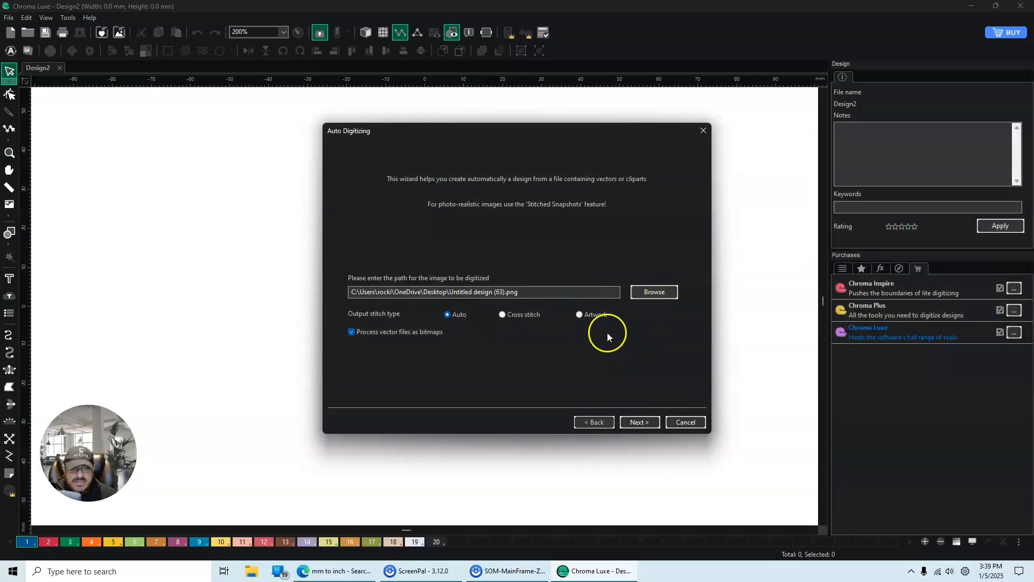
Step: Set the bird image's width to 127 mm and generate the stitches with four colors and sharp corners
left_click(640, 422)
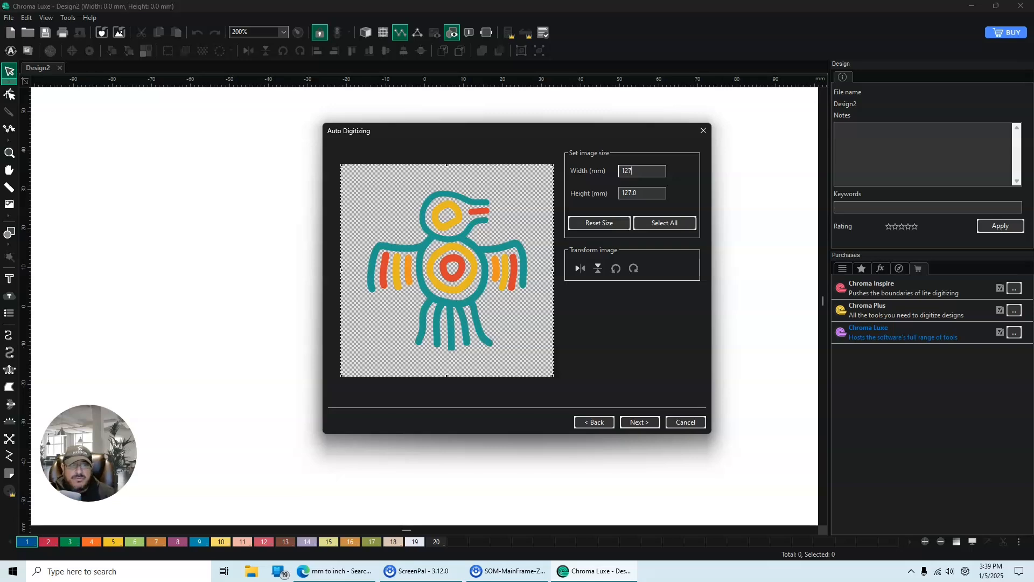
left_click(651, 422)
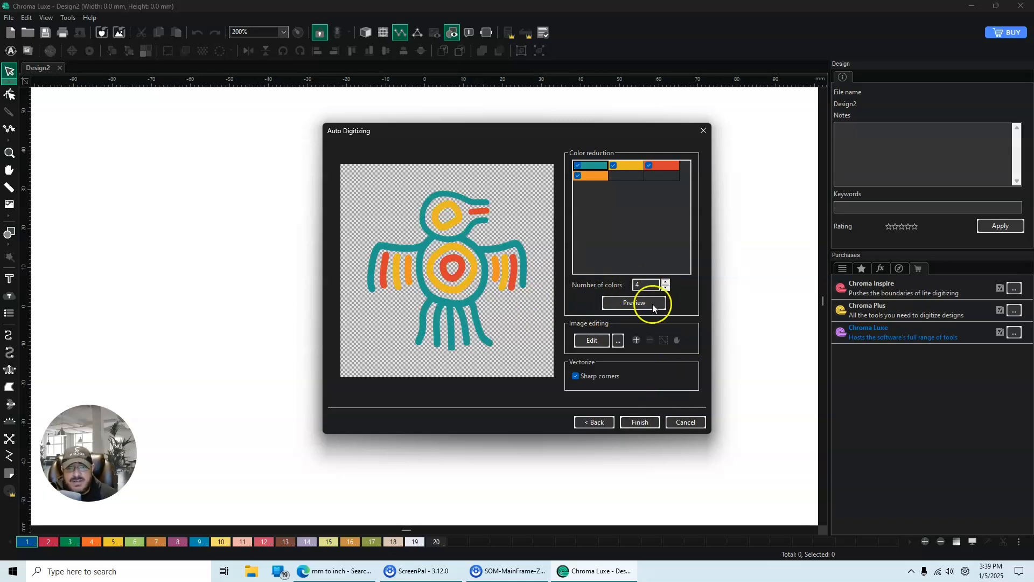
left_click(649, 424)
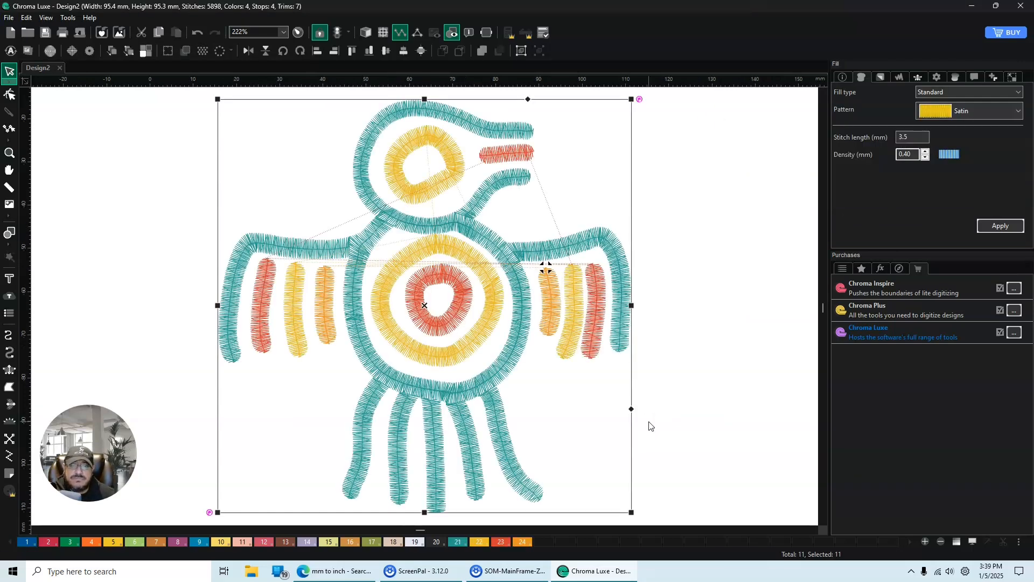
Step: Turn on the 3D stitch view and set the whole bird design's satin density to 0.20 mm
left_click(366, 33)
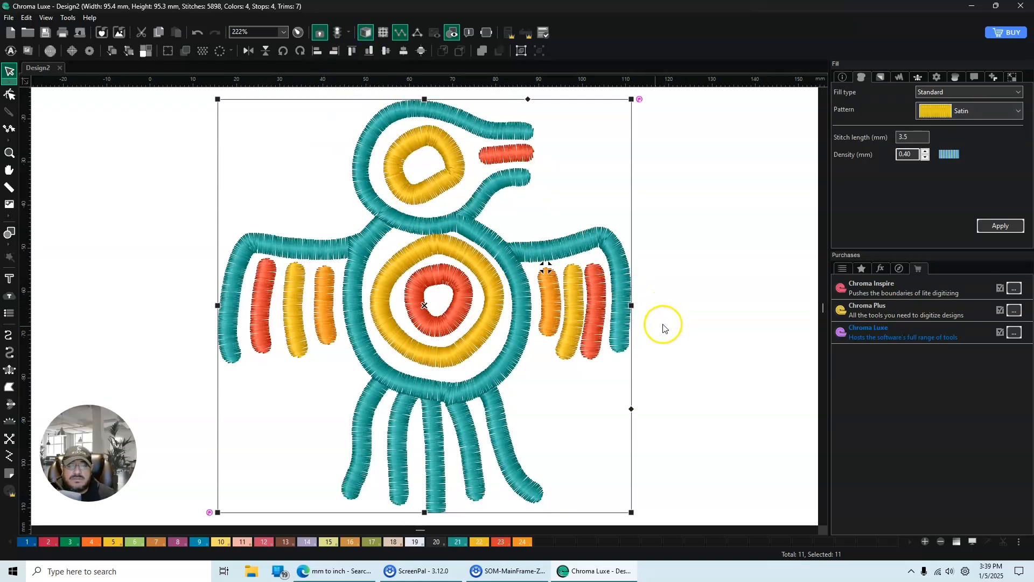
scroll(620, 319, "down", 1)
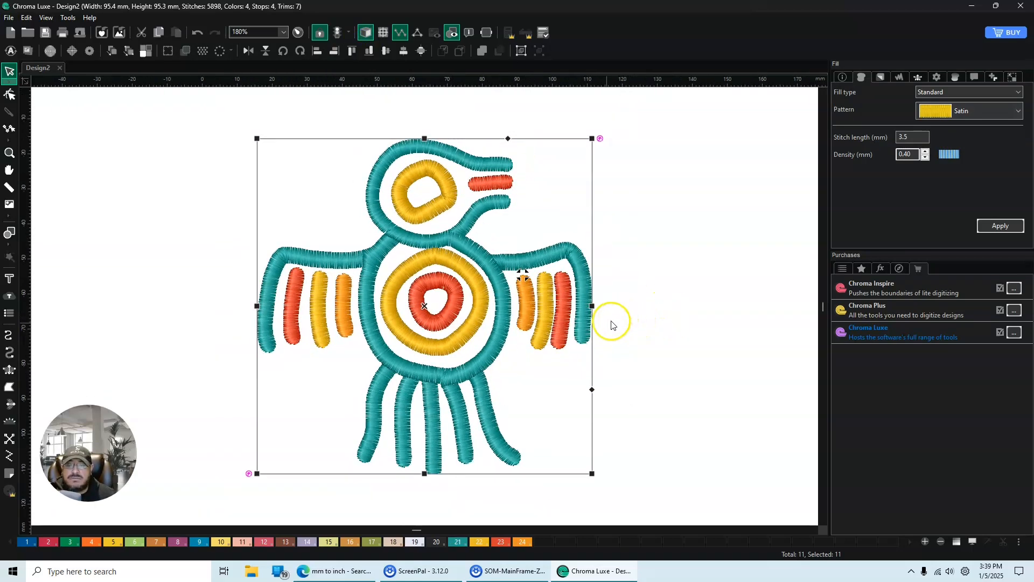
left_click(926, 158)
left_click(1001, 227)
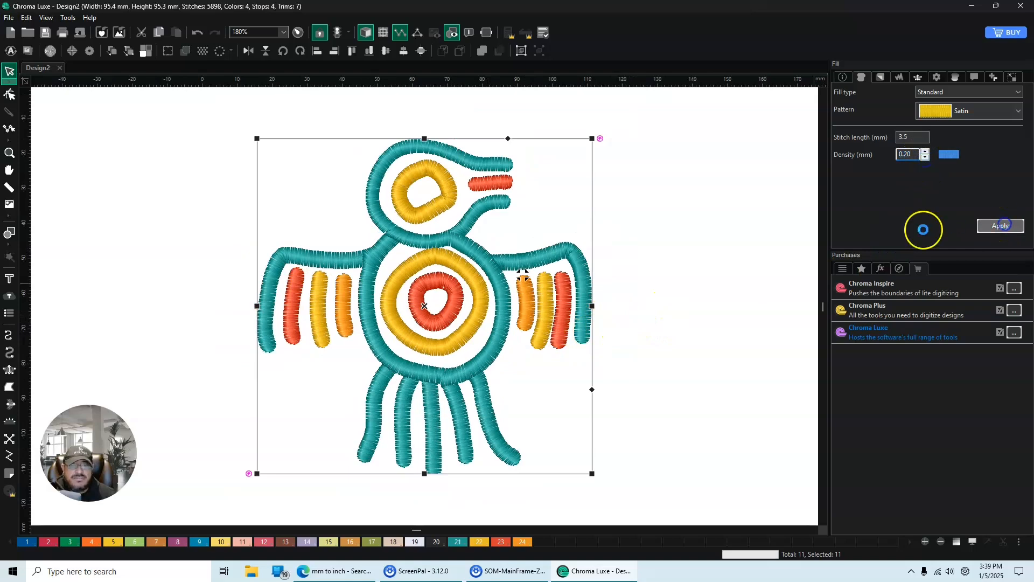
Step: Examine the outlines and stitch angle lines of the bird's teal body, wings and tail in outline editing mode
scroll(502, 304, "up", 2)
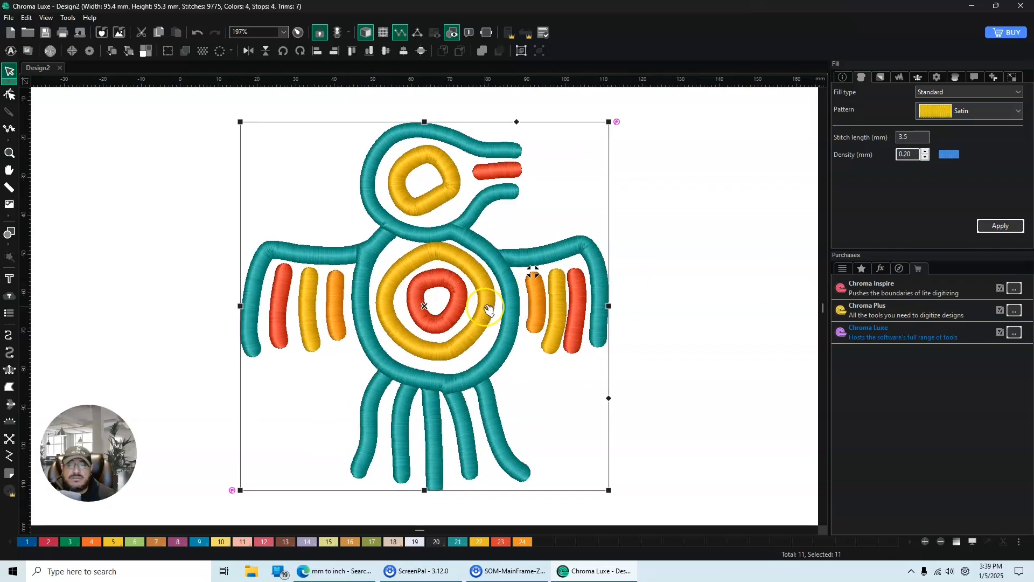
scroll(489, 310, "up", 1)
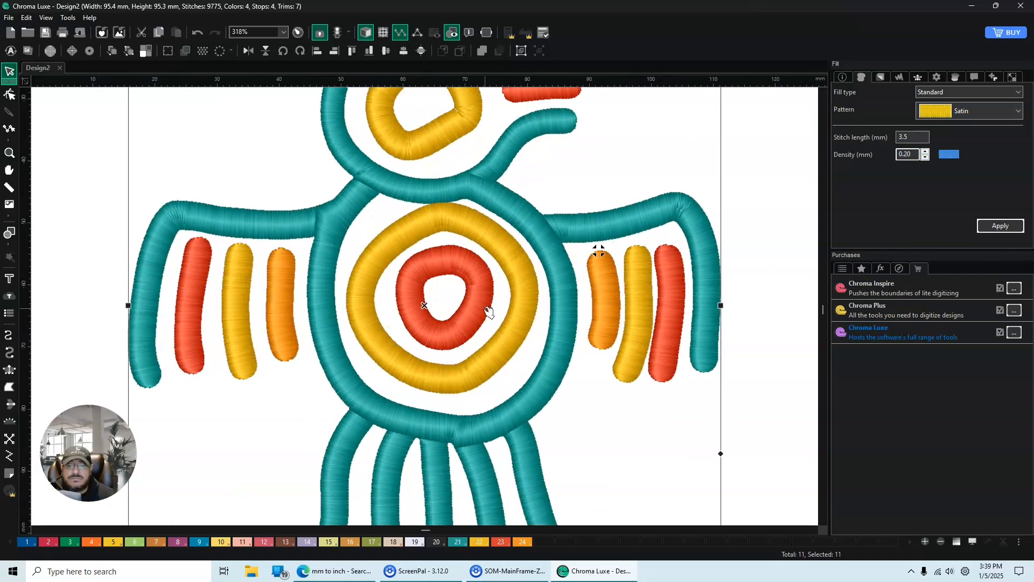
left_click(8, 97)
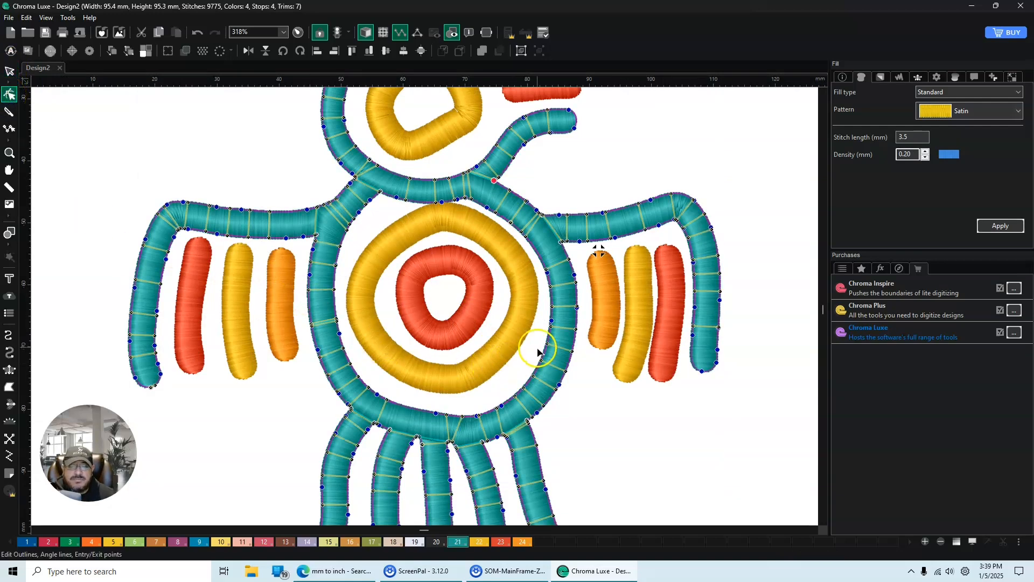
scroll(538, 351, "down", 2)
left_click(823, 523)
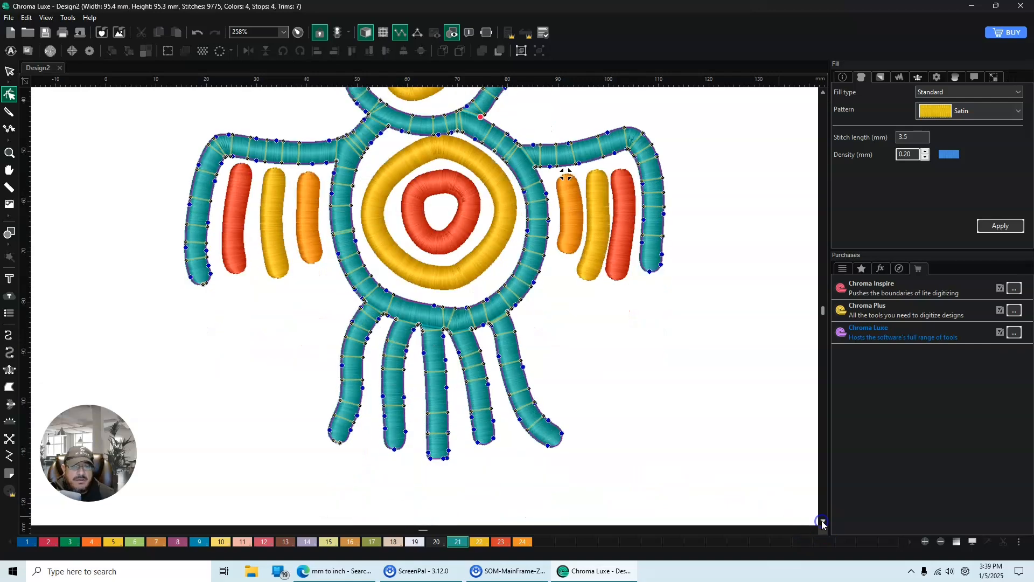
Step: Examine the satin stitches and angle lines where the teal tail strands meet the bird's body in outline editing mode
scroll(471, 277, "up", 3)
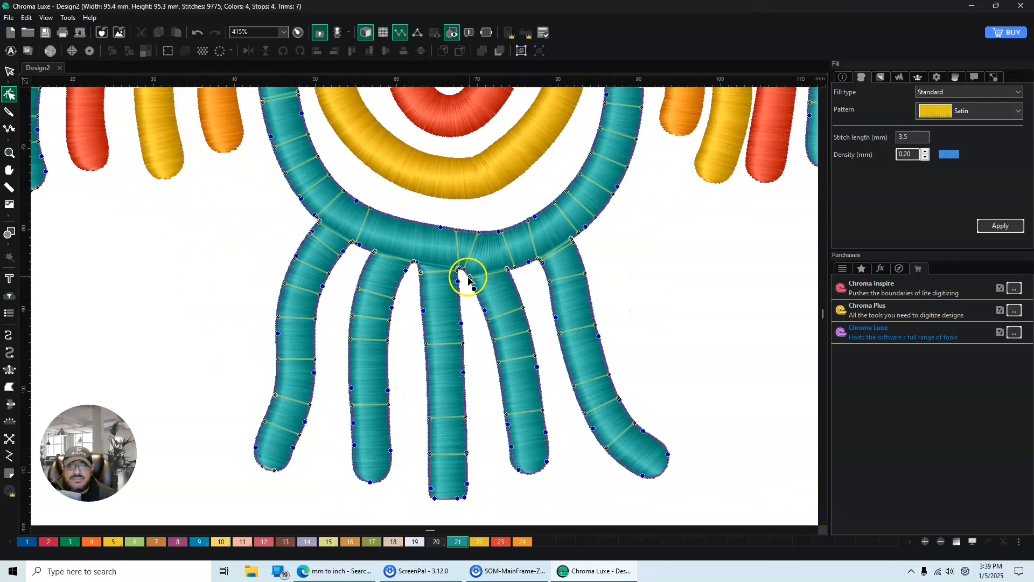
scroll(468, 277, "up", 3)
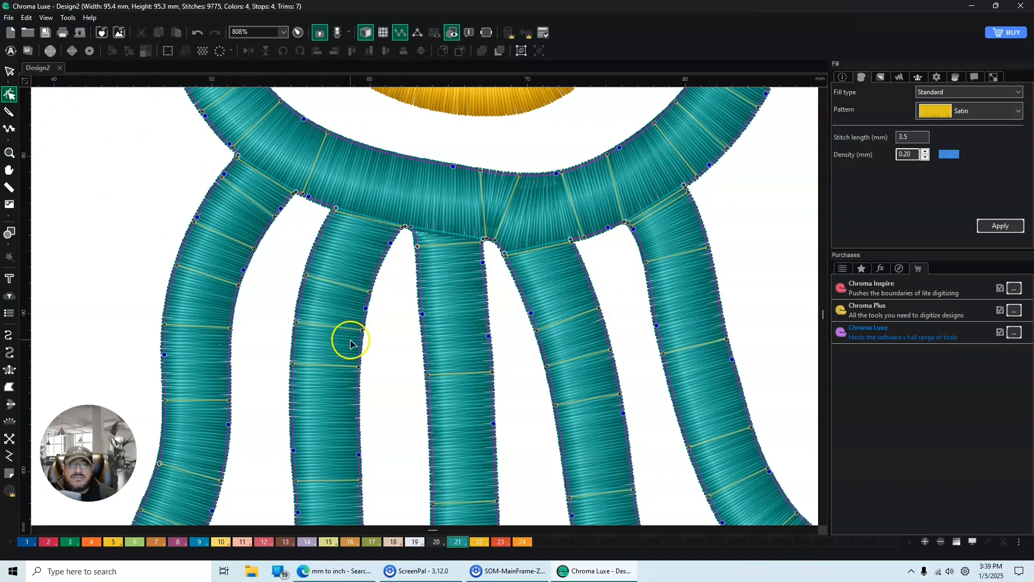
left_click(9, 71)
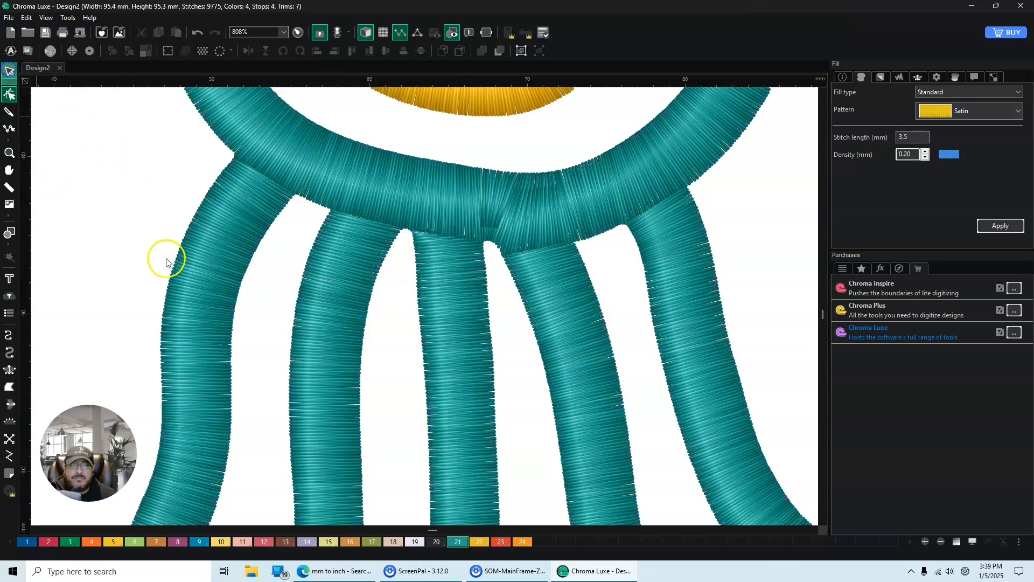
left_click(491, 220)
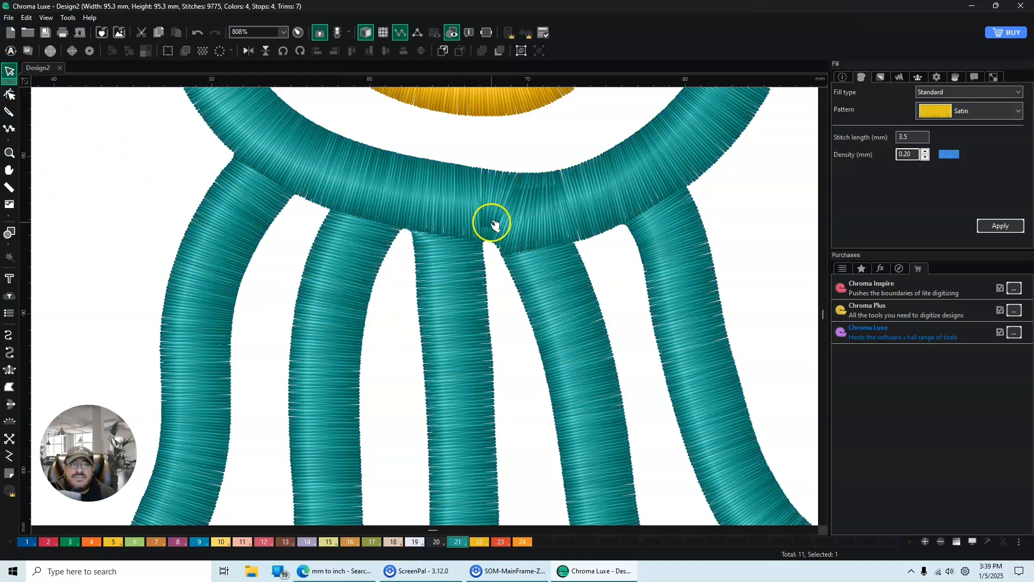
left_click(9, 94)
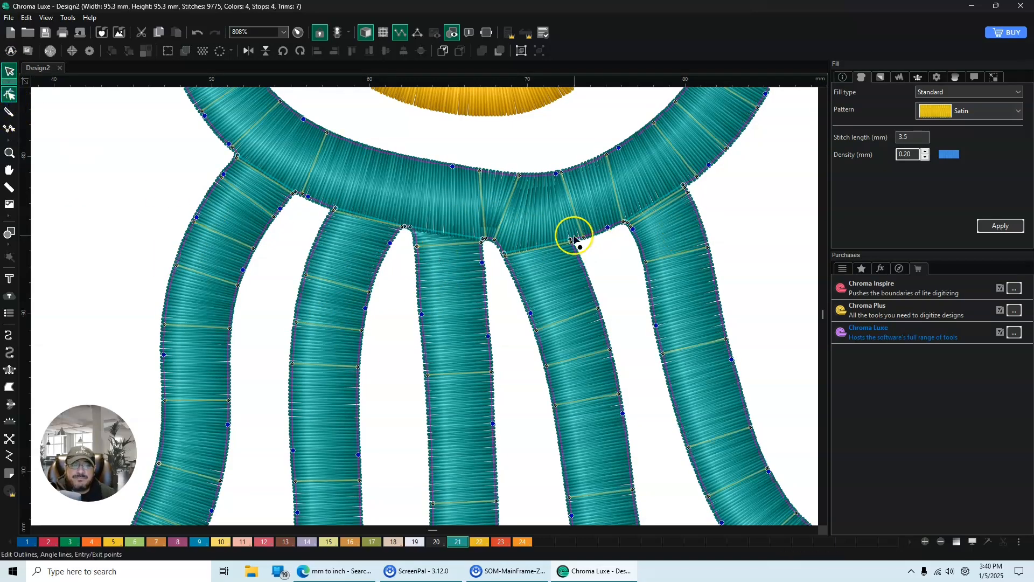
scroll(577, 232, "up", 1)
scroll(572, 237, "up", 2)
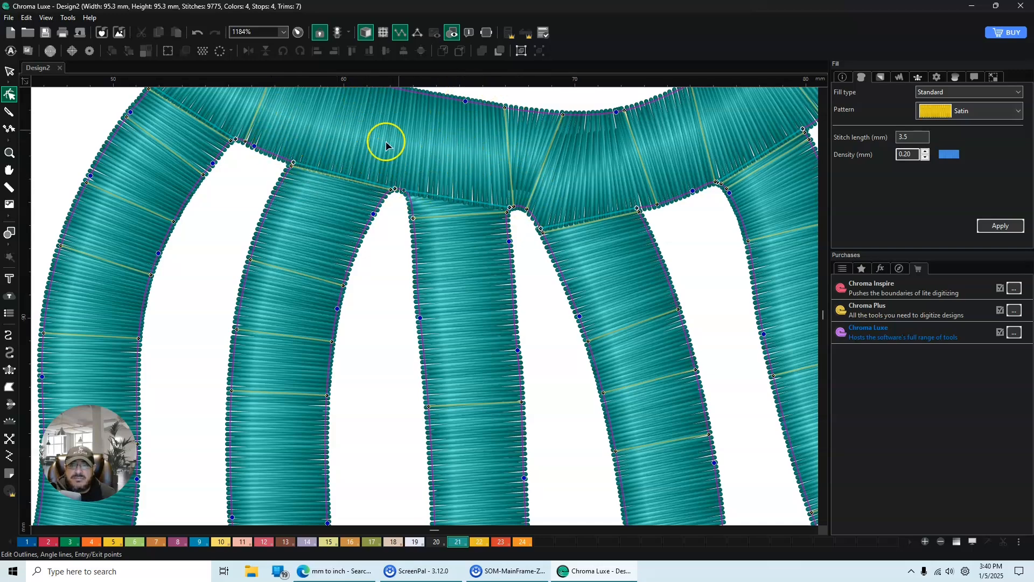
left_click(824, 92)
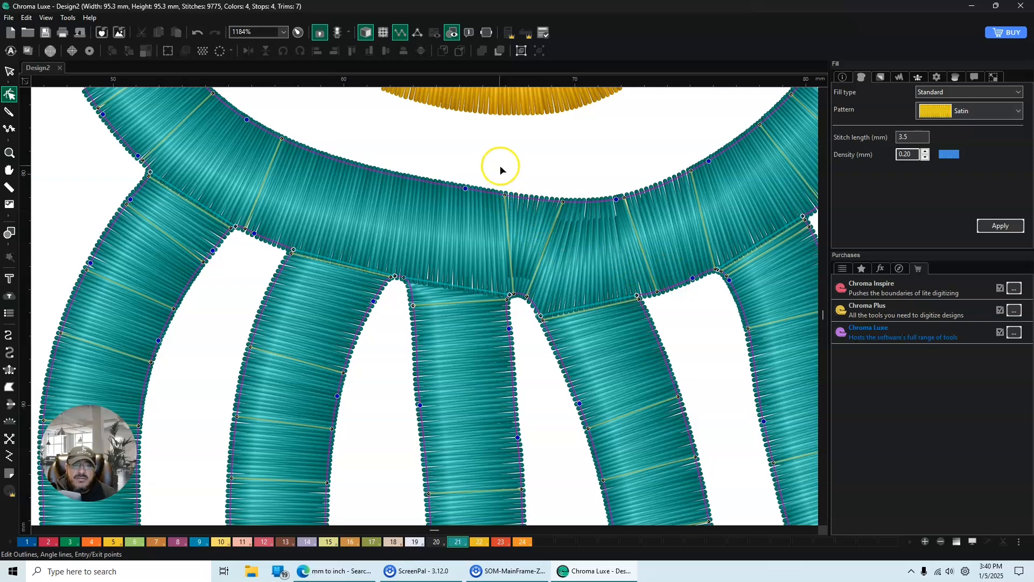
left_click_drag(500, 165, 558, 319)
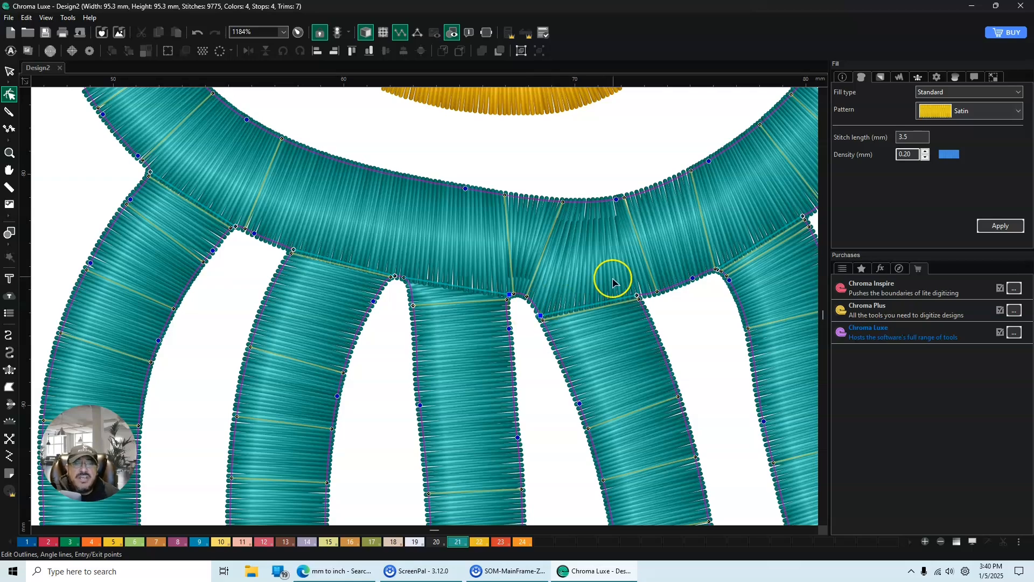
left_click(532, 232)
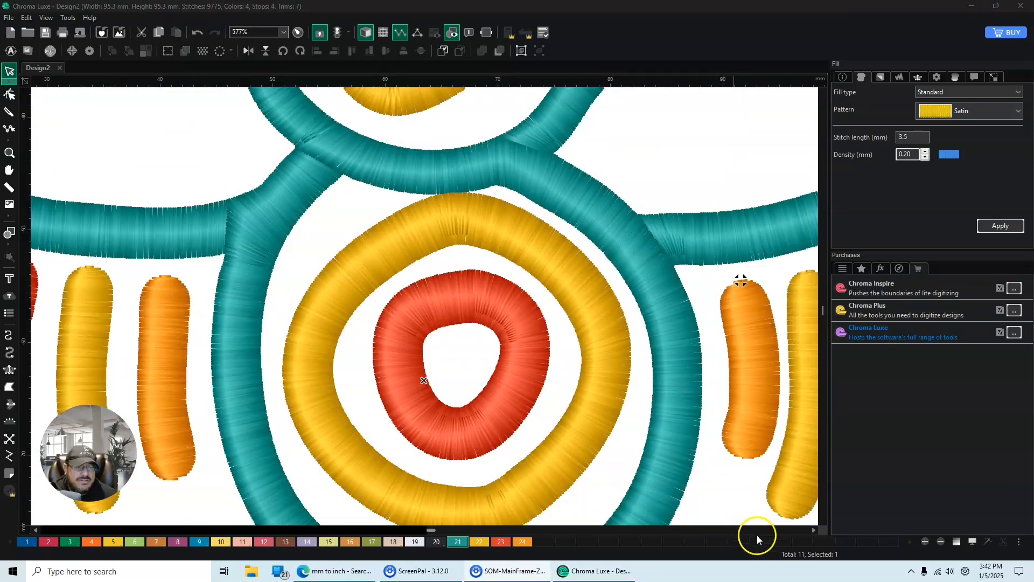
Step: Examine the teal object's stitch angle lines and the gap where the head, left wing and body meet in outline editing mode
scroll(326, 109, "up", 4)
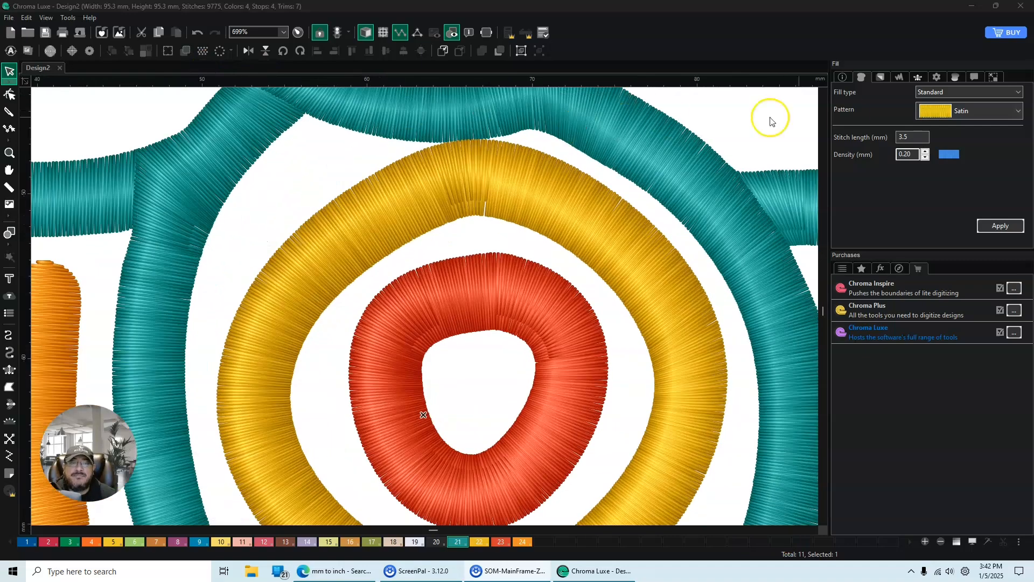
left_click(823, 92)
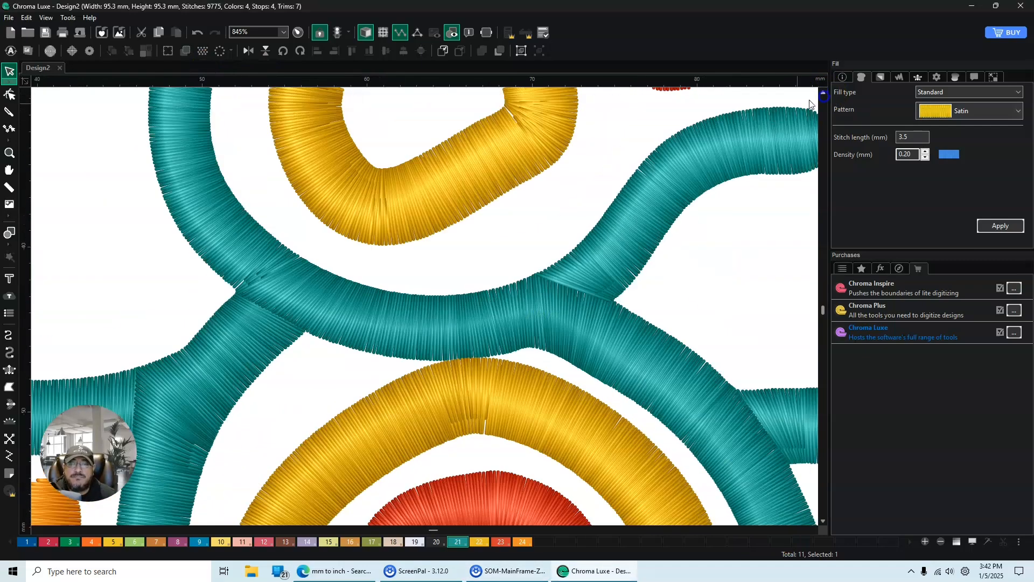
scroll(220, 235, "up", 6)
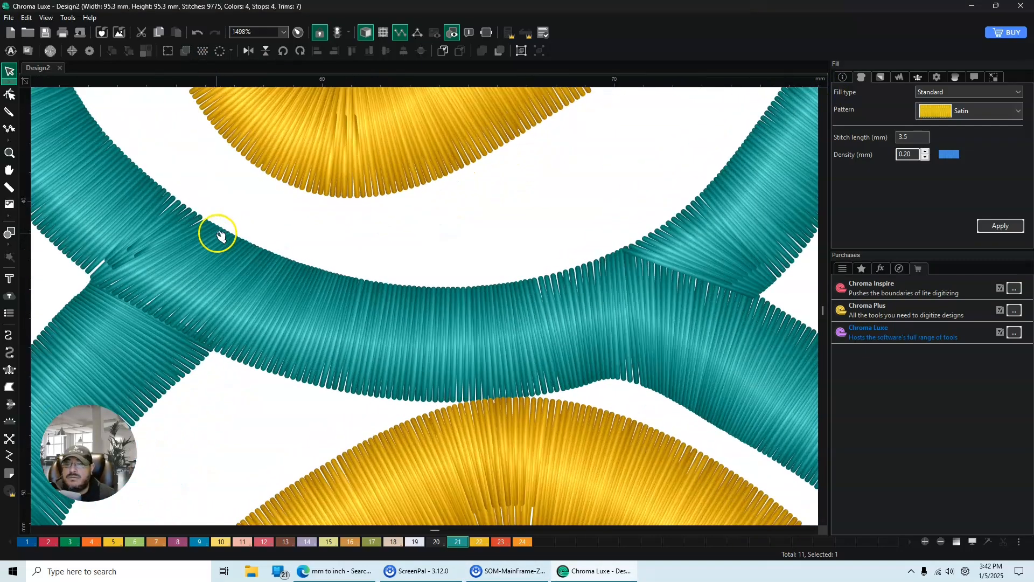
left_click(10, 95)
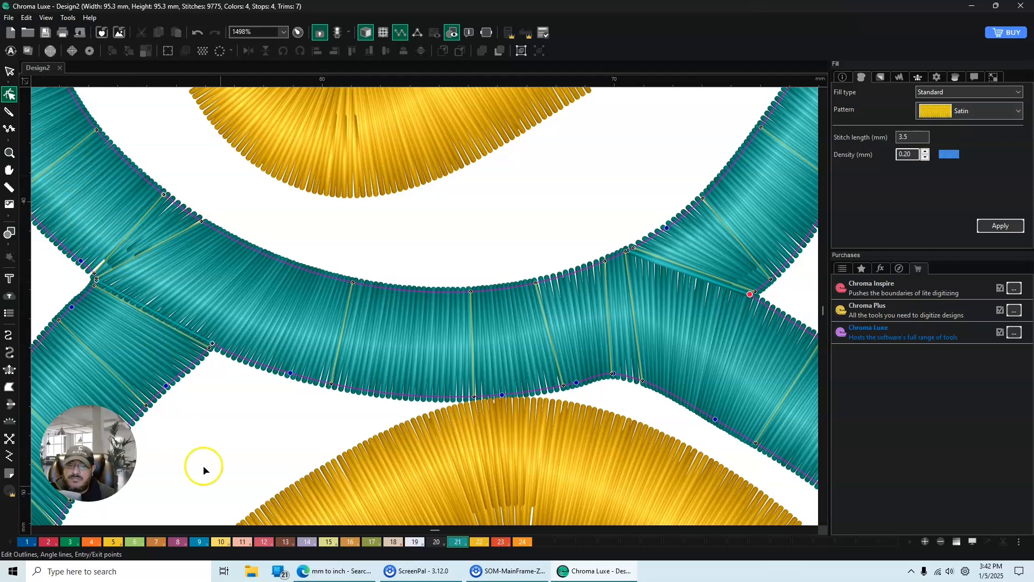
left_click(36, 530)
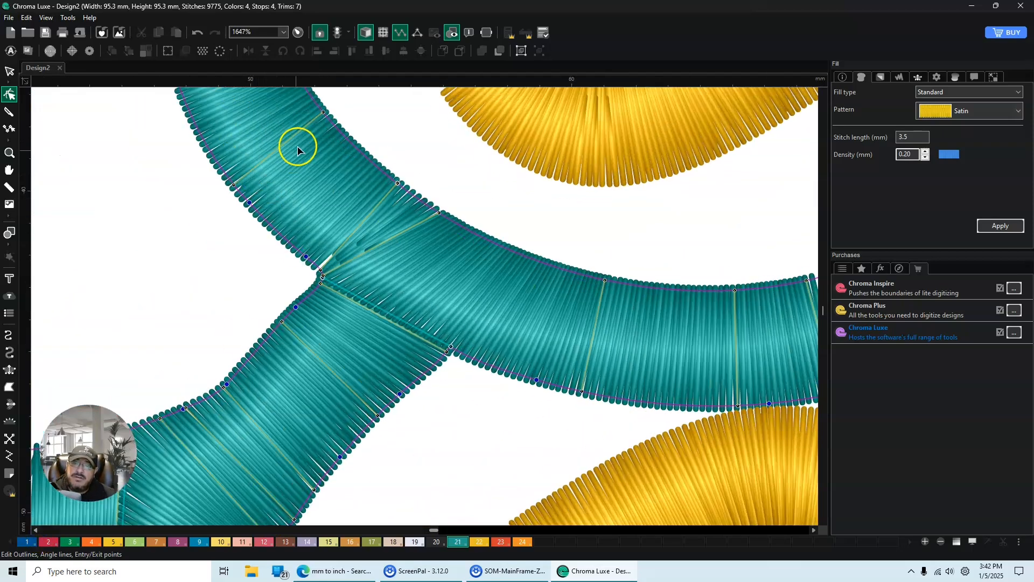
scroll(280, 143, "up", 1)
scroll(280, 144, "down", 4)
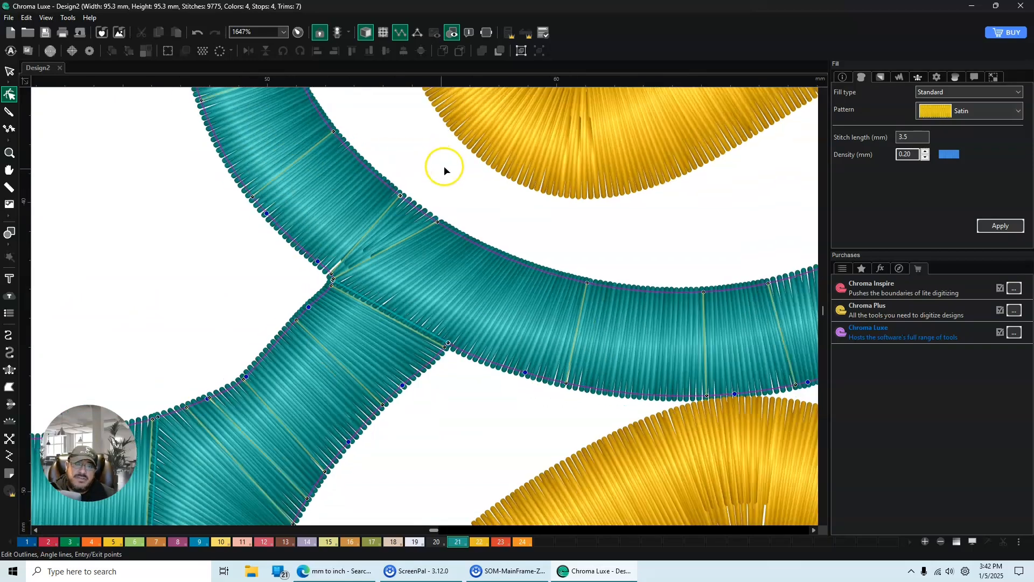
scroll(400, 174, "down", 8)
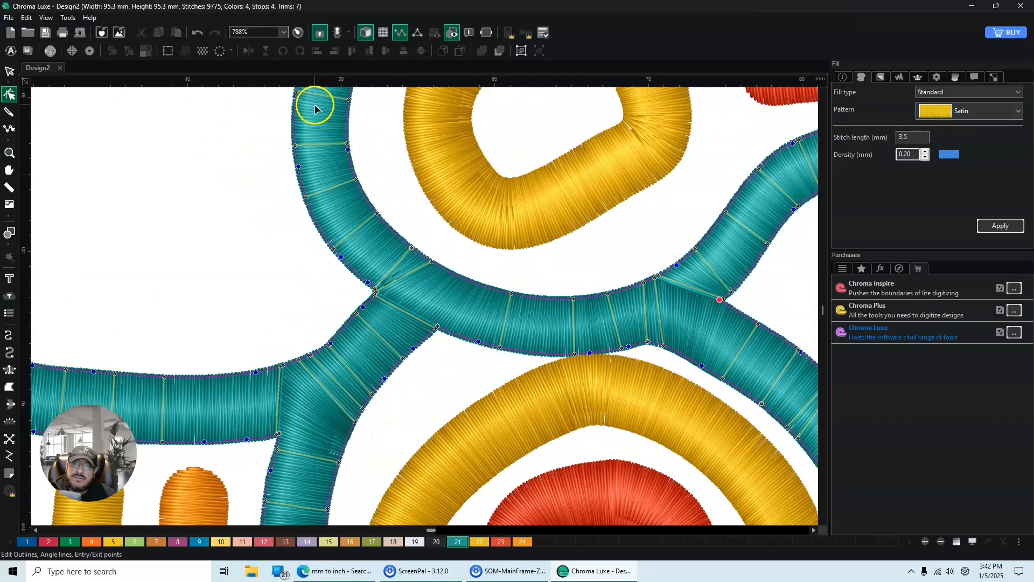
scroll(323, 115, "down", 1)
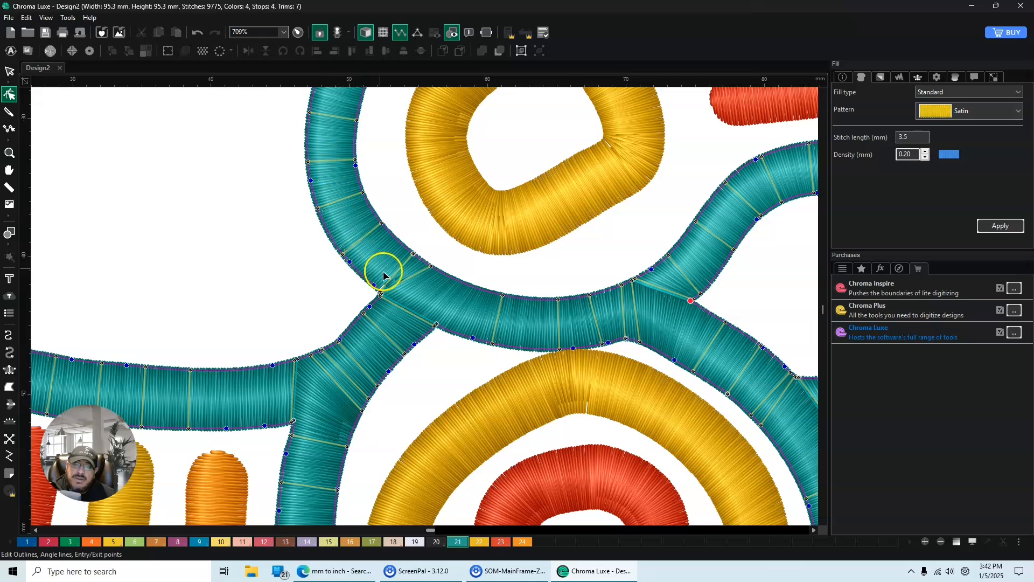
scroll(410, 248, "up", 6)
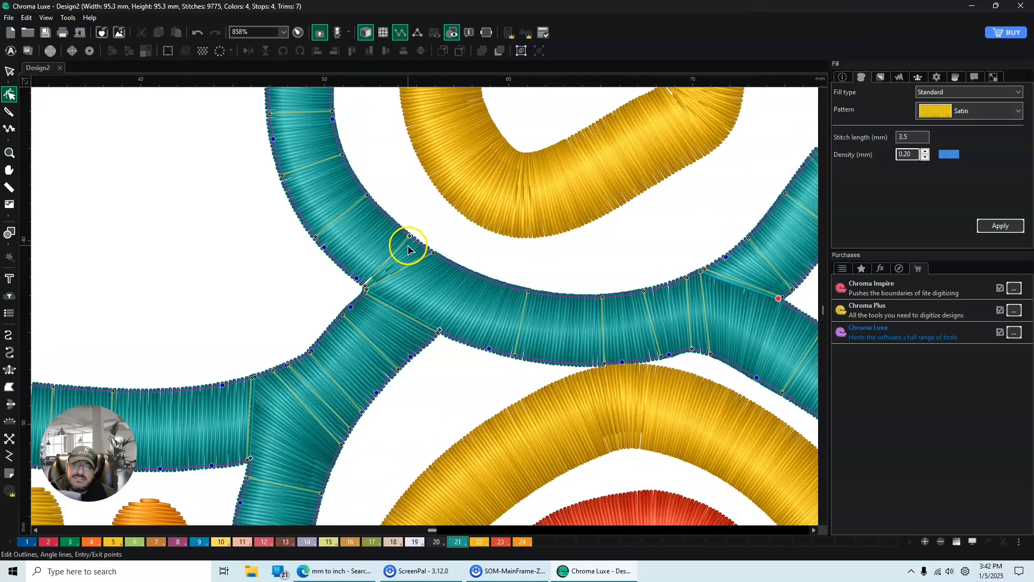
scroll(407, 249, "up", 6)
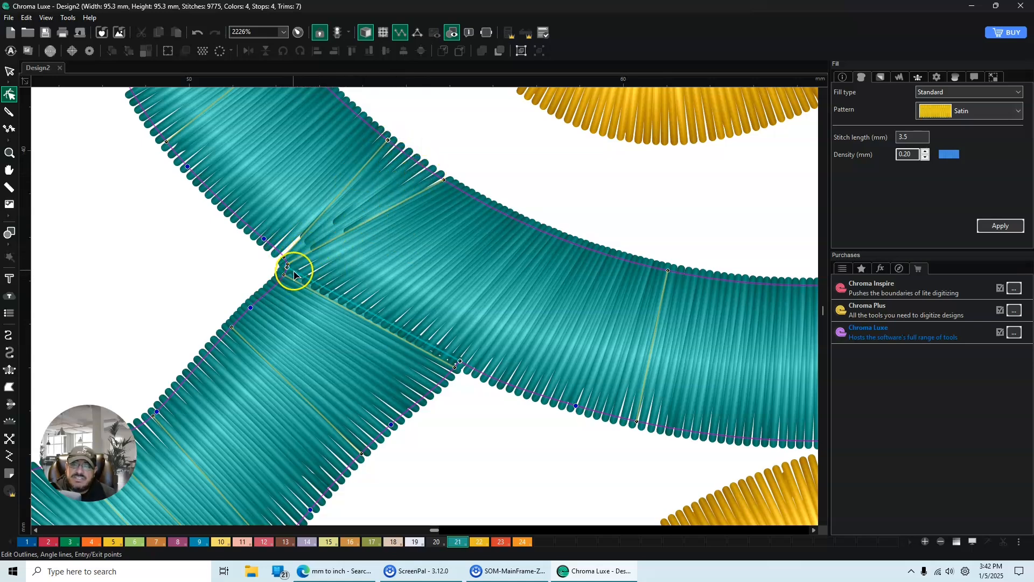
scroll(294, 270, "up", 3)
scroll(388, 150, "down", 2)
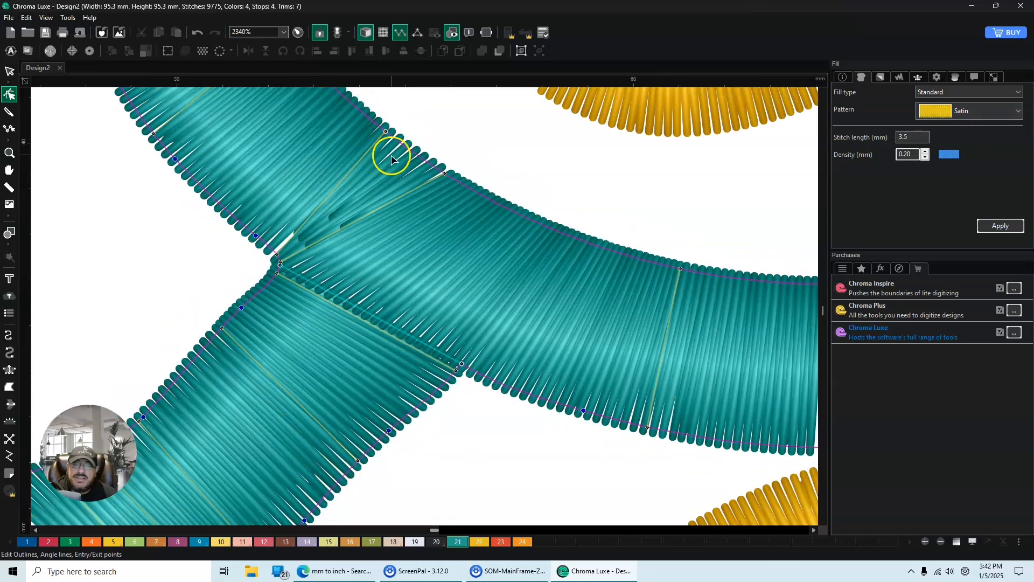
scroll(418, 172, "down", 3)
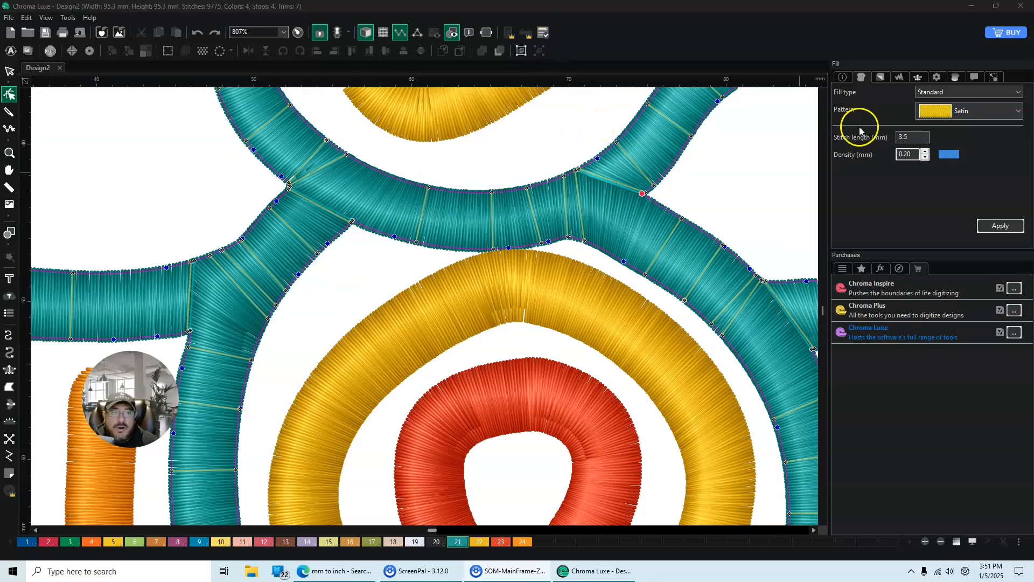
Step: Delete the slanted angle line at the teal junction between the head and left wing and regenerate the stitches
scroll(825, 92, "up", 2)
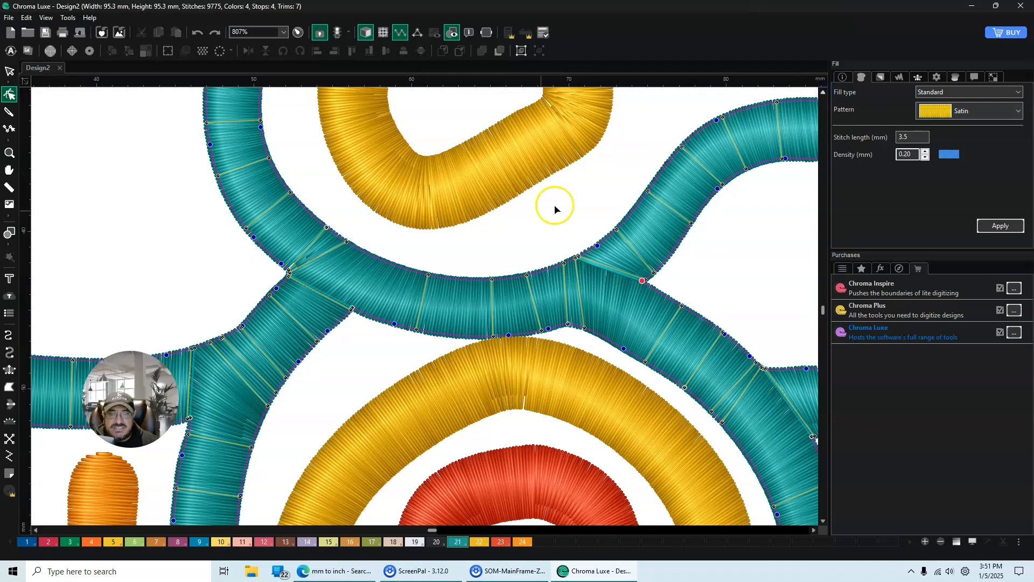
scroll(314, 229, "up", 3)
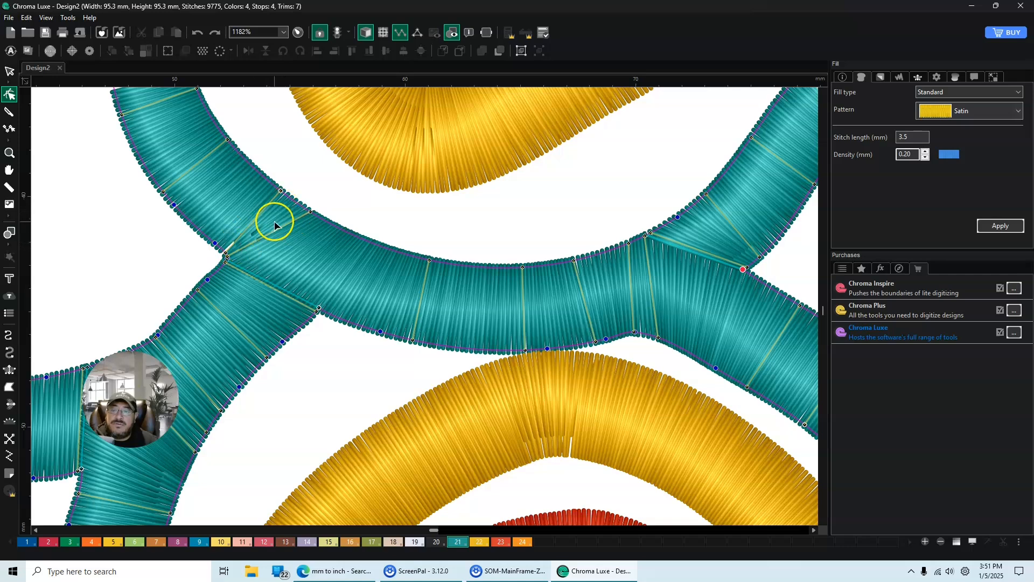
right_click(311, 213)
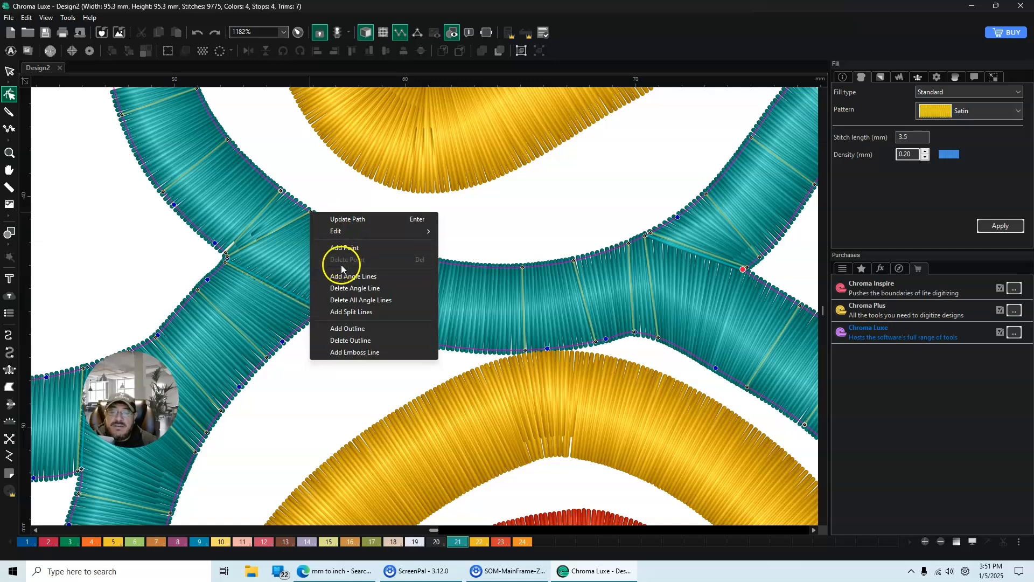
left_click(341, 289)
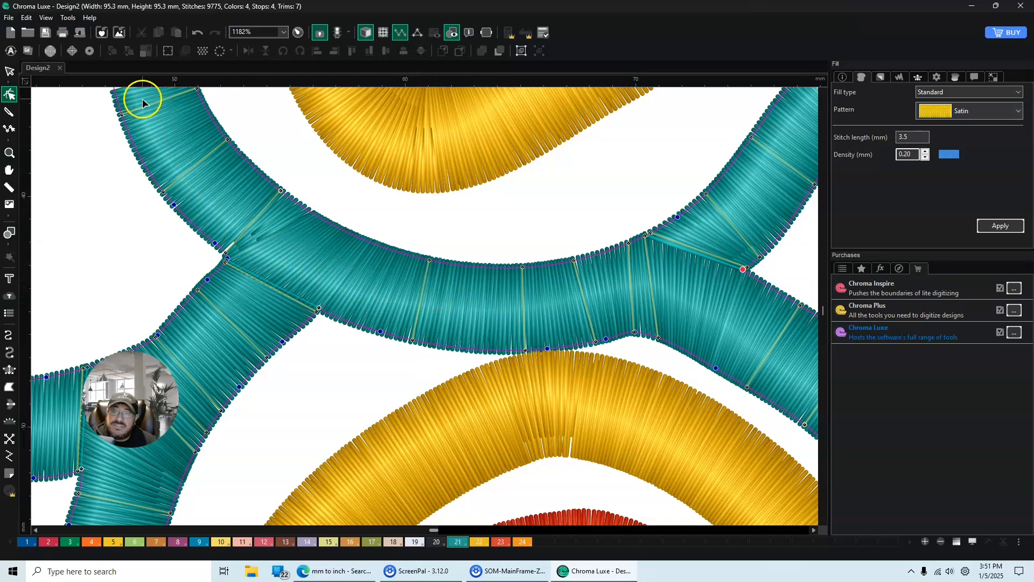
left_click(8, 69)
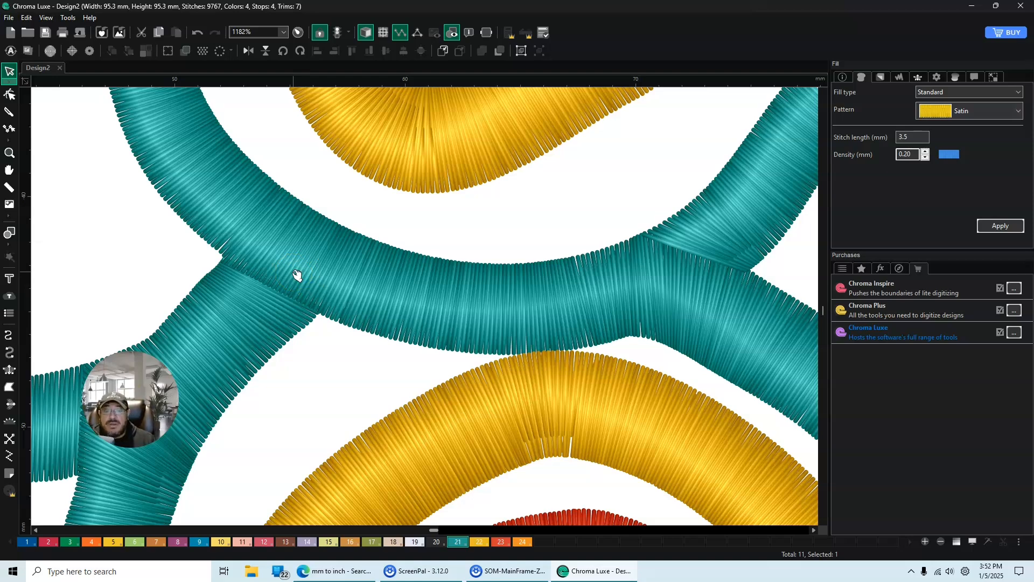
Step: Inspect the re-stitched teal neck junction and select the yellow ring of the bird's eye
left_click_drag(296, 274, 411, 268)
scroll(410, 268, "down", 3)
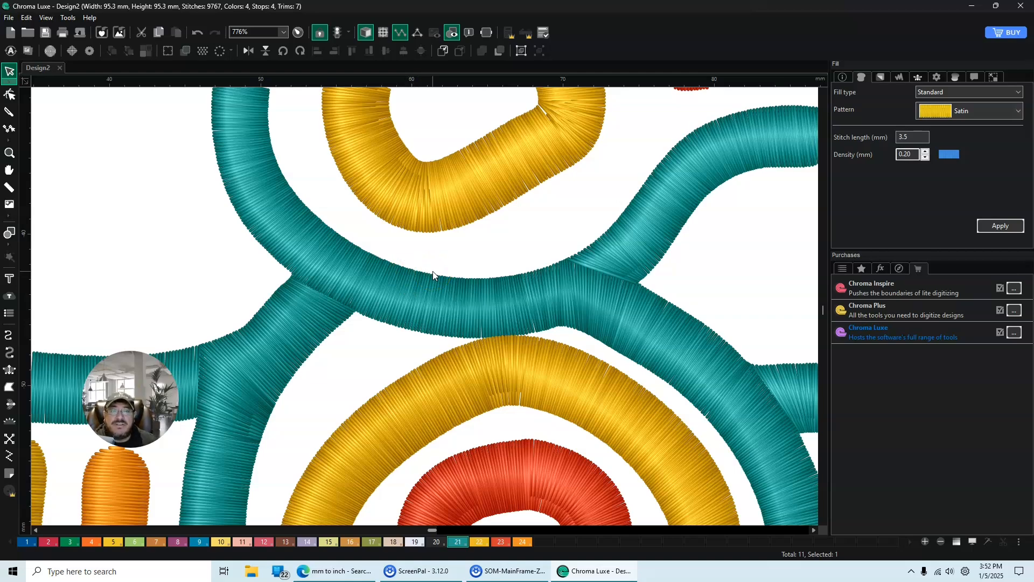
left_click(823, 93)
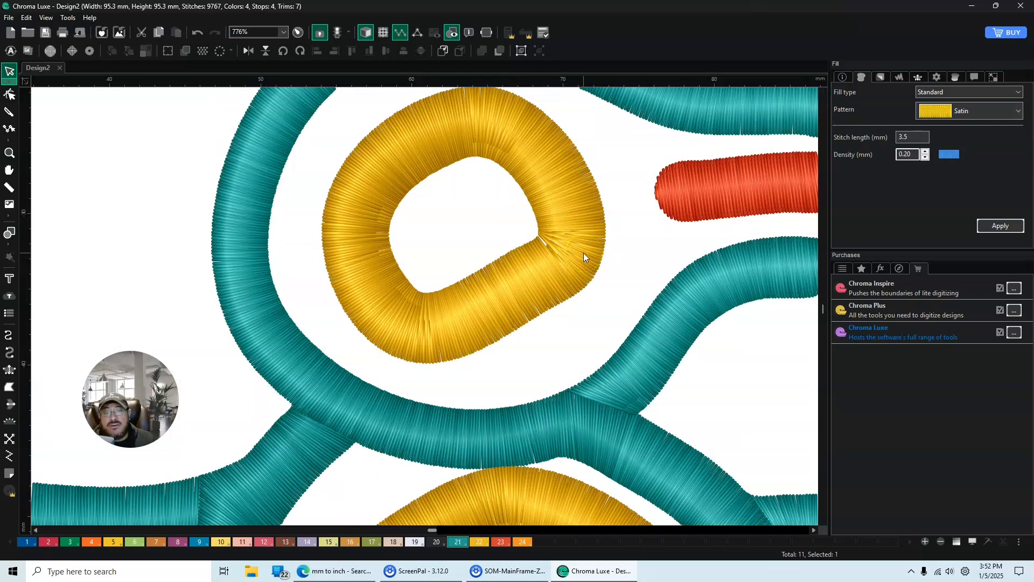
left_click(583, 252)
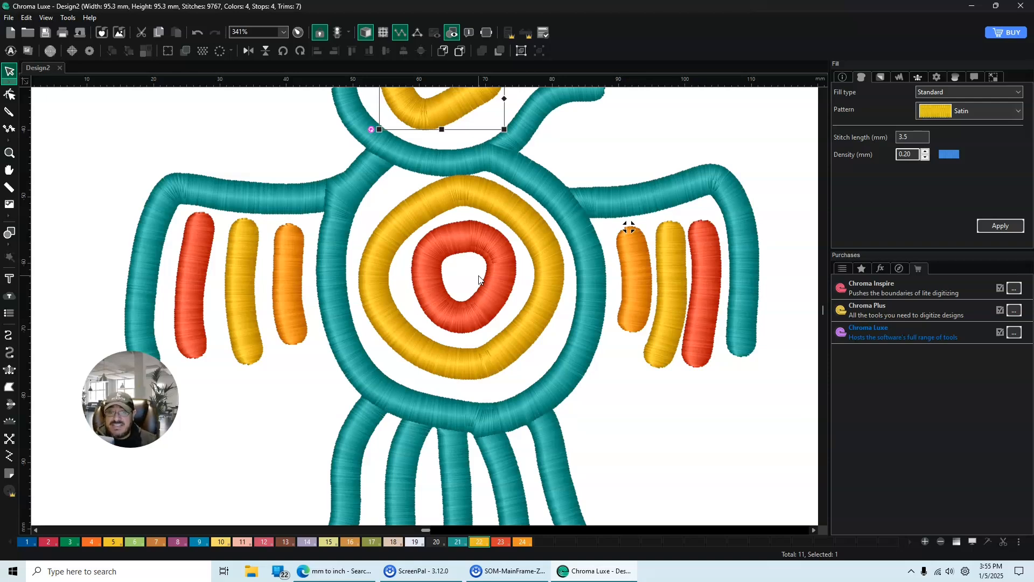
Step: Delete the slanted angle line on the teal body's lower edge, above the gap between the third and fourth tail strands
left_click(823, 522)
scroll(554, 300, "up", 5)
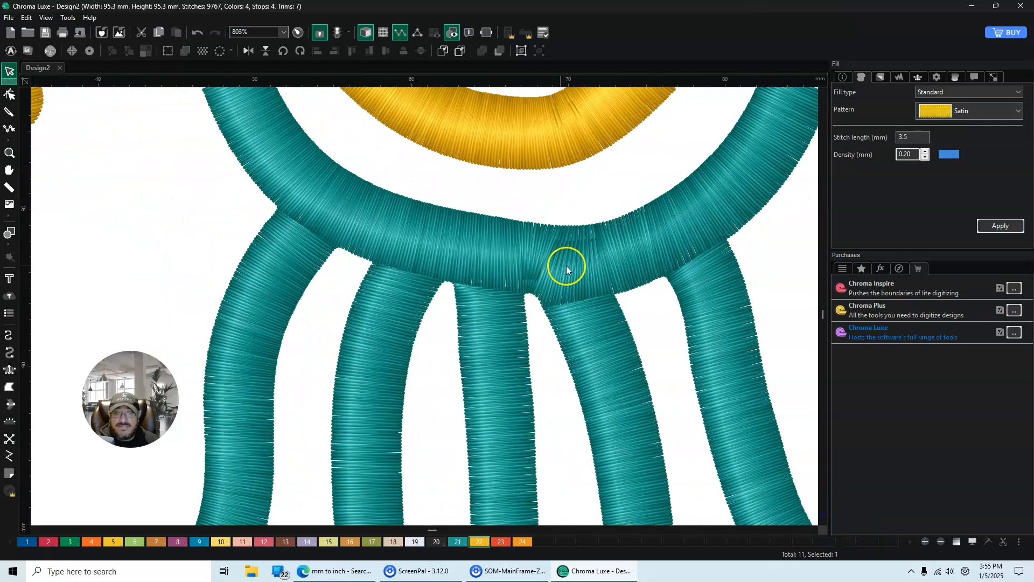
left_click(550, 265)
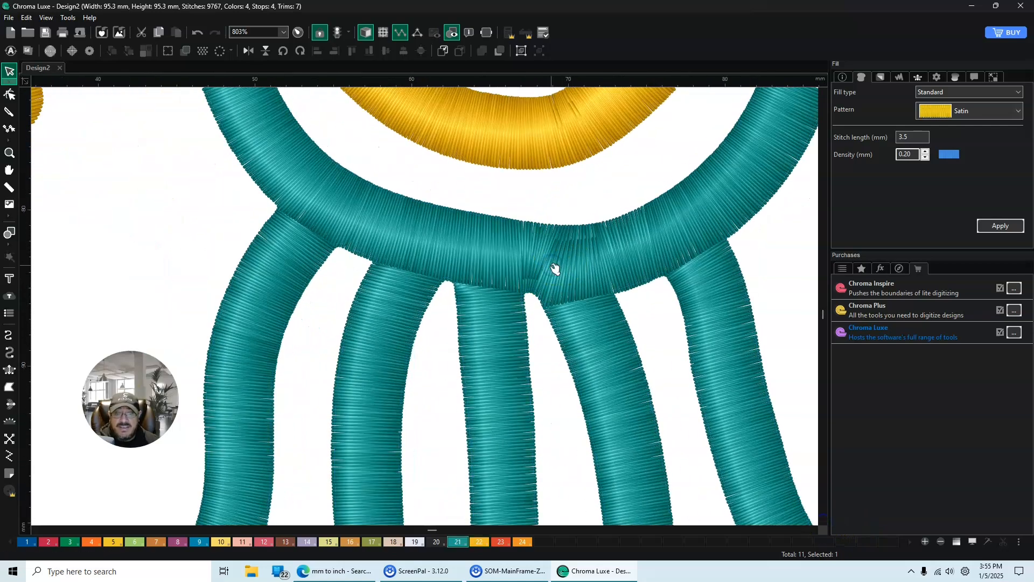
left_click(10, 94)
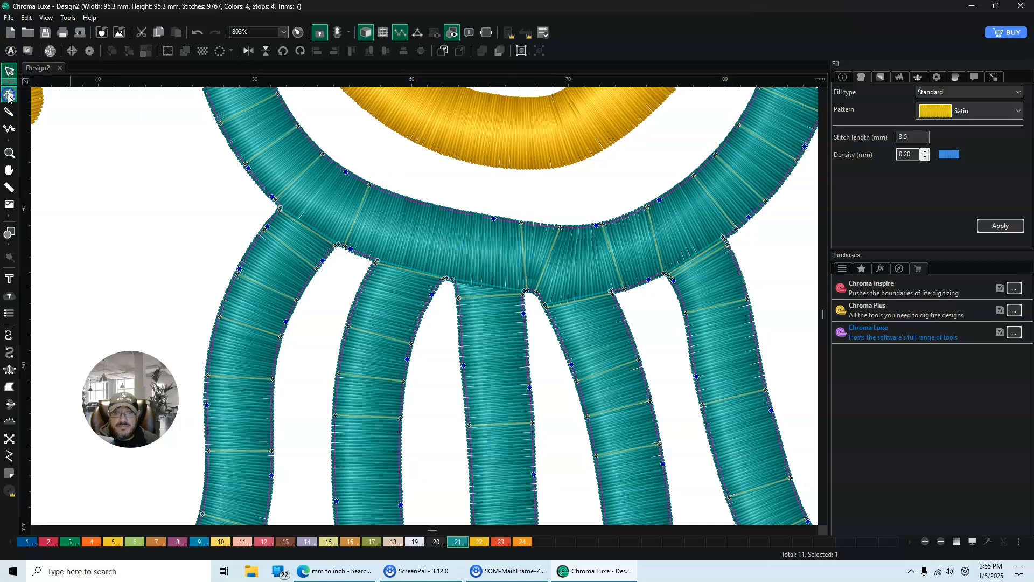
right_click(561, 229)
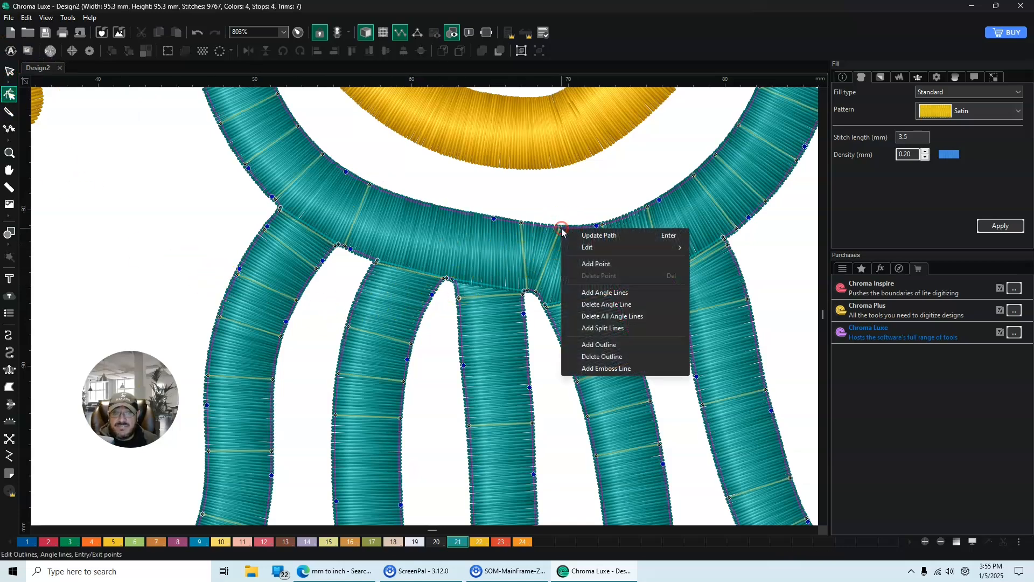
left_click(597, 306)
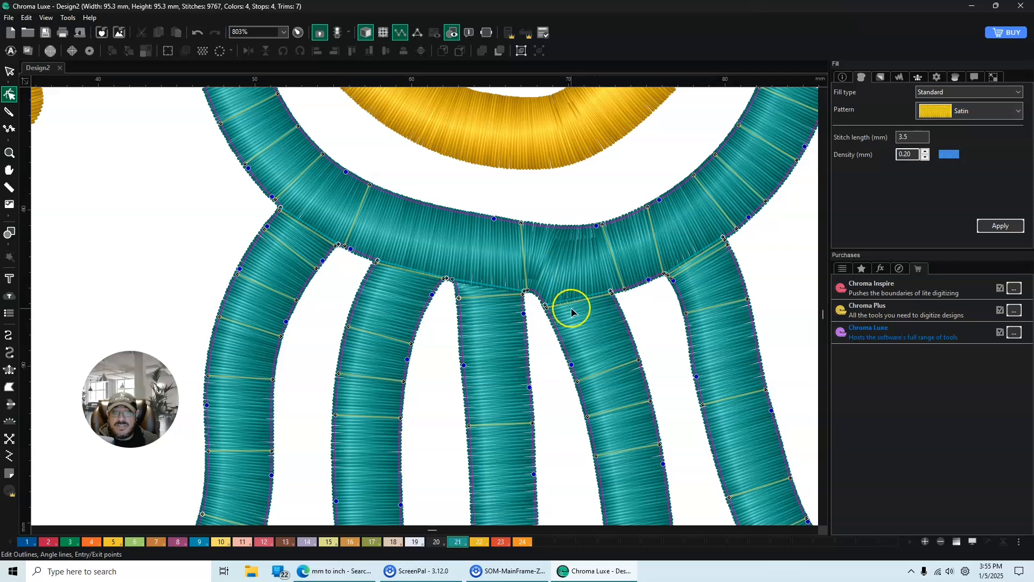
left_click(400, 234)
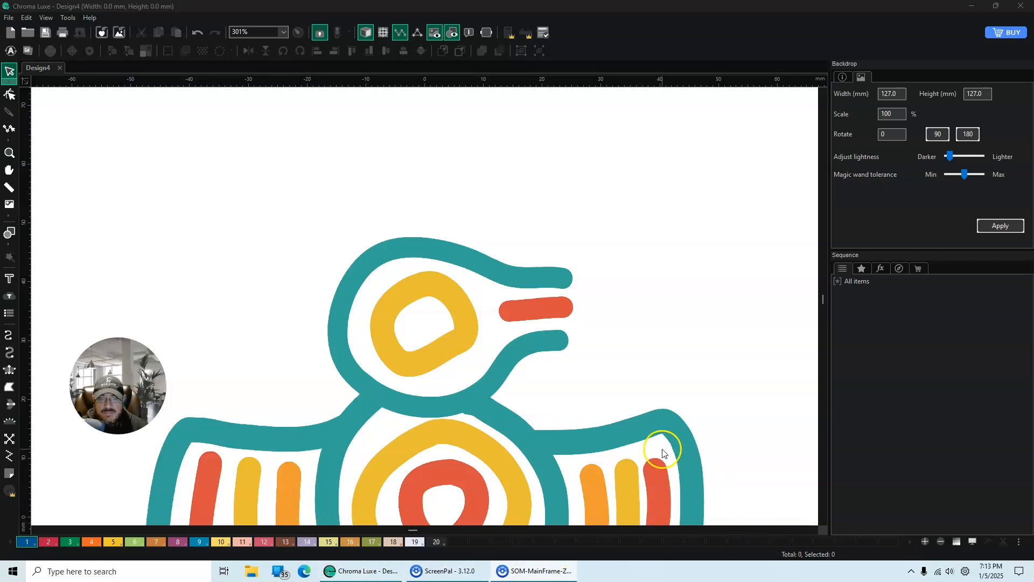
Step: Lighten the bird backdrop image almost fully so that it serves as a faint tracing guide
scroll(595, 404, "down", 3)
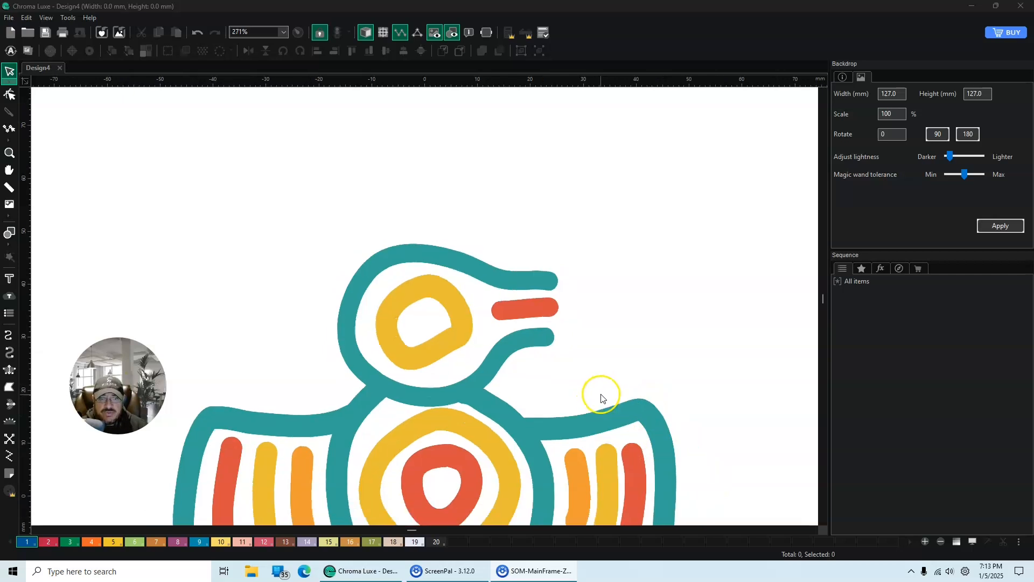
scroll(583, 413, "up", 1)
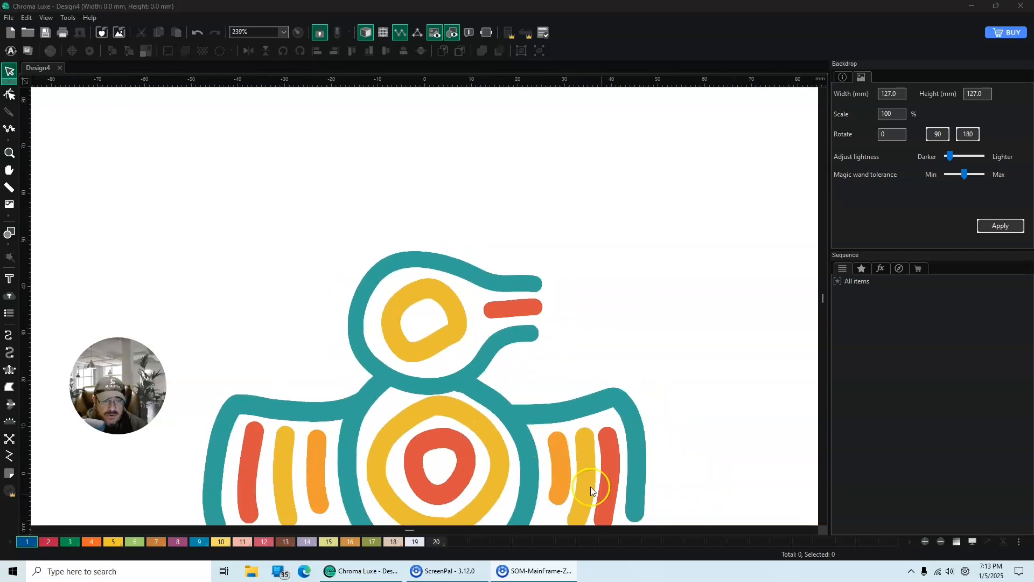
left_click(823, 522)
left_click(823, 522)
scroll(531, 190, "up", 3)
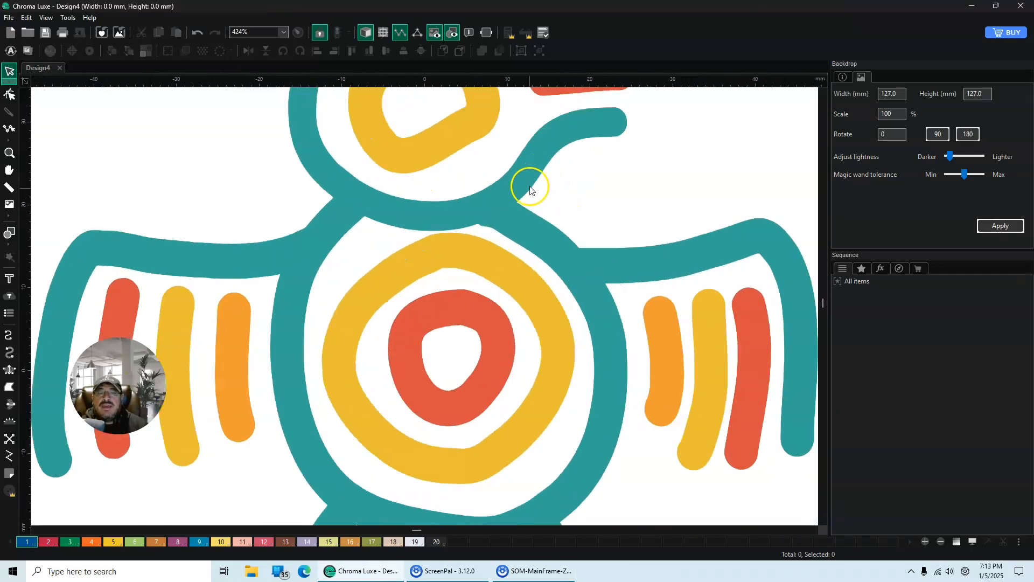
scroll(531, 189, "up", 3)
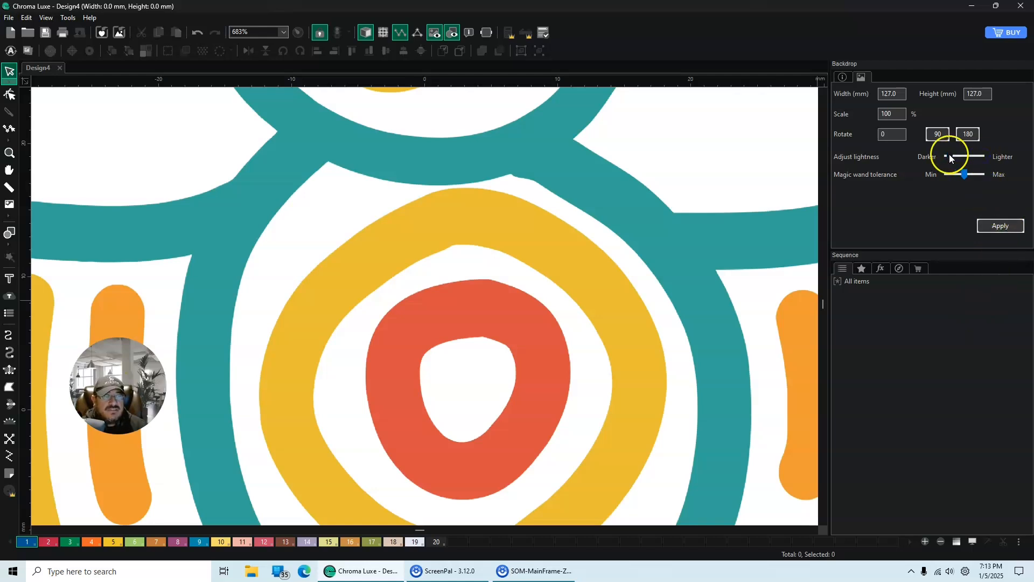
left_click(1000, 225)
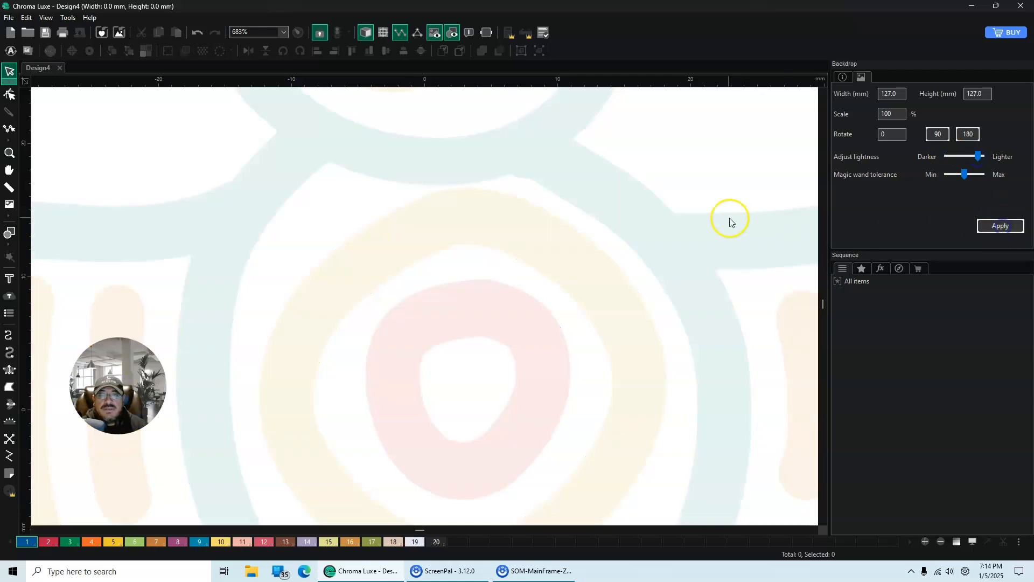
Step: Start a classic satin column at the rounded tip of the teal upper beak, placing three point pairs that widen to the full stroke
scroll(700, 220, "up", 3)
scroll(687, 229, "down", 6)
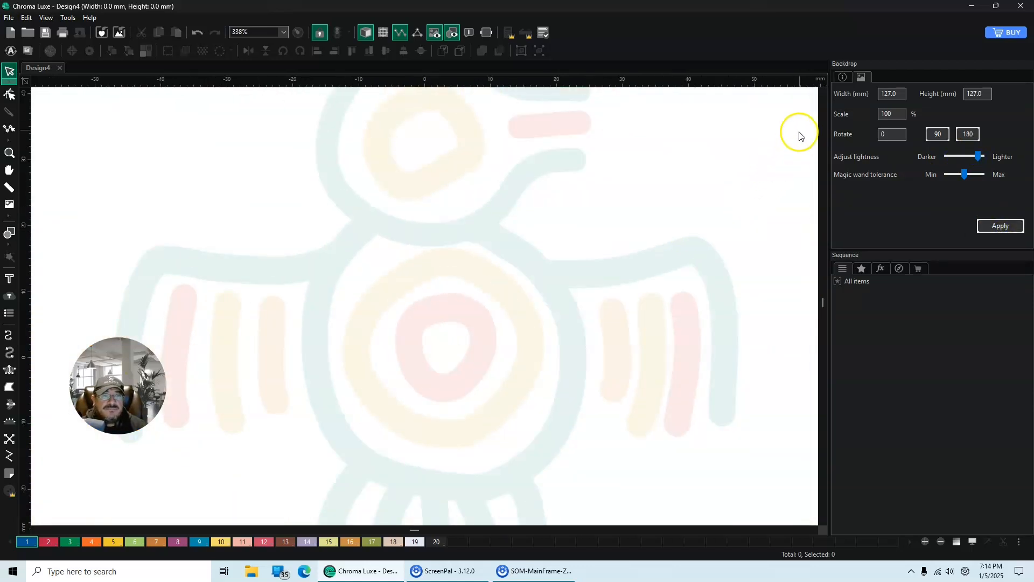
scroll(602, 257, "up", 3)
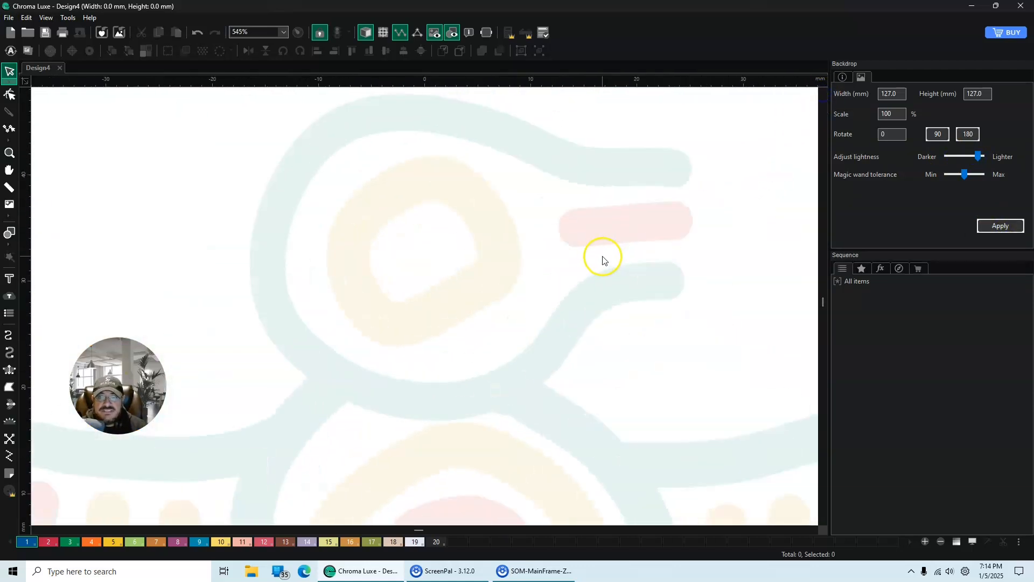
scroll(600, 268, "down", 1)
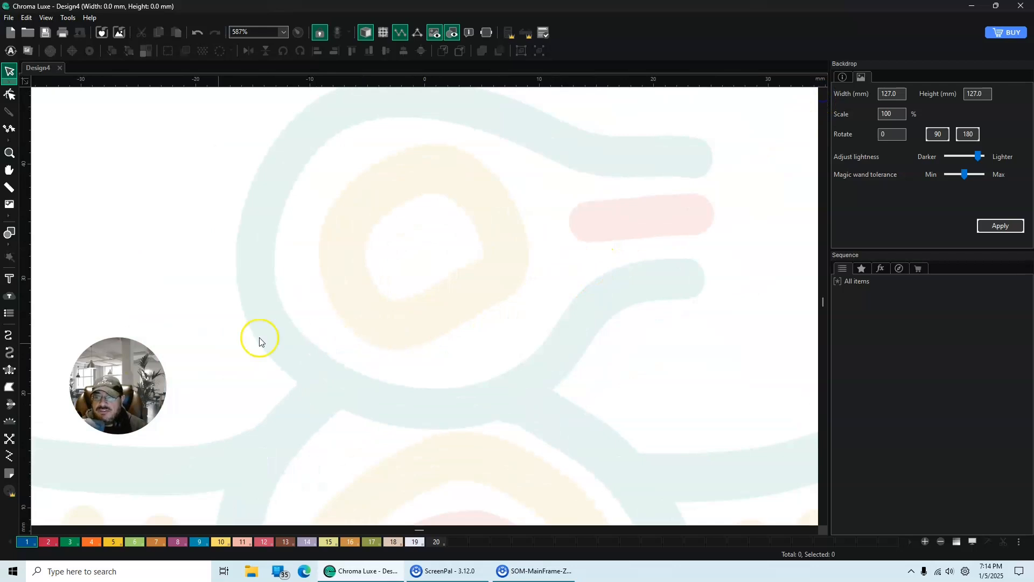
left_click(8, 371)
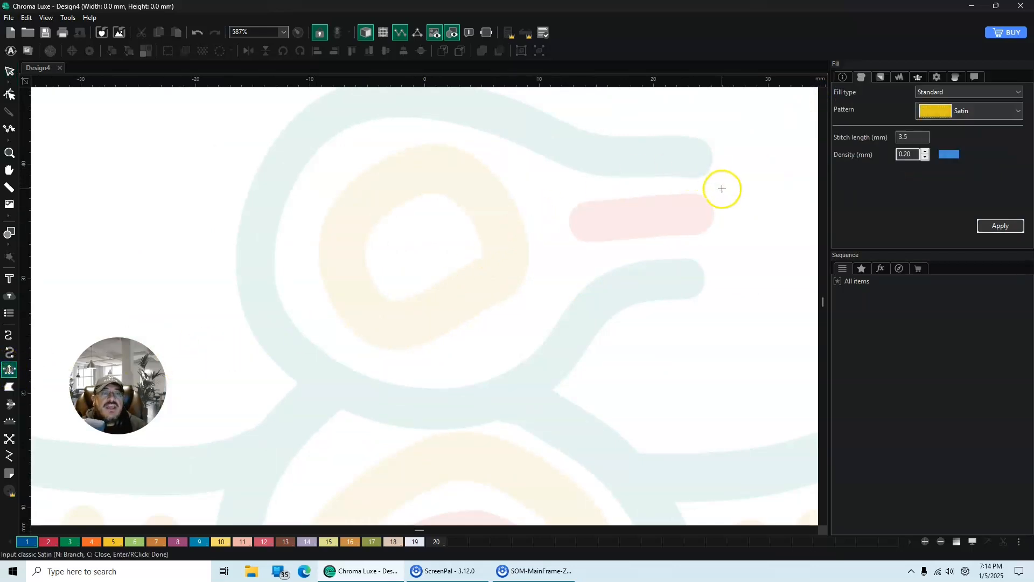
left_click(714, 161)
left_click(713, 154)
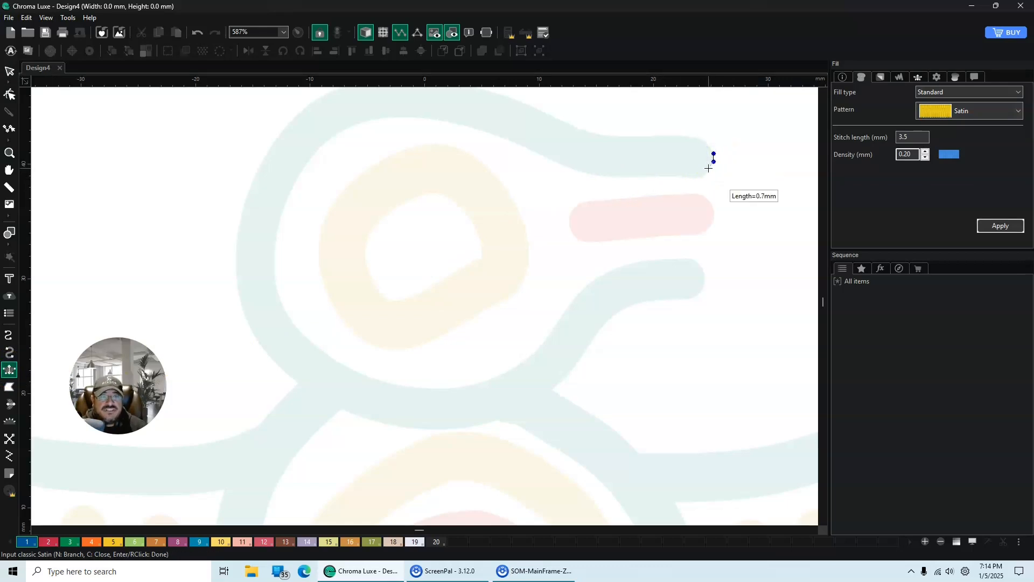
left_click(708, 172)
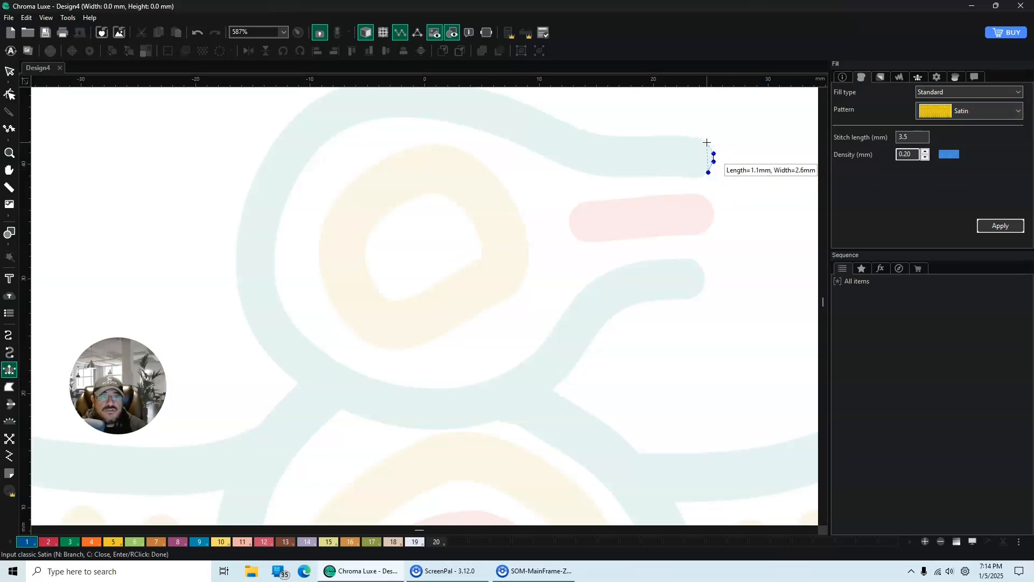
left_click(708, 143)
left_click(693, 177)
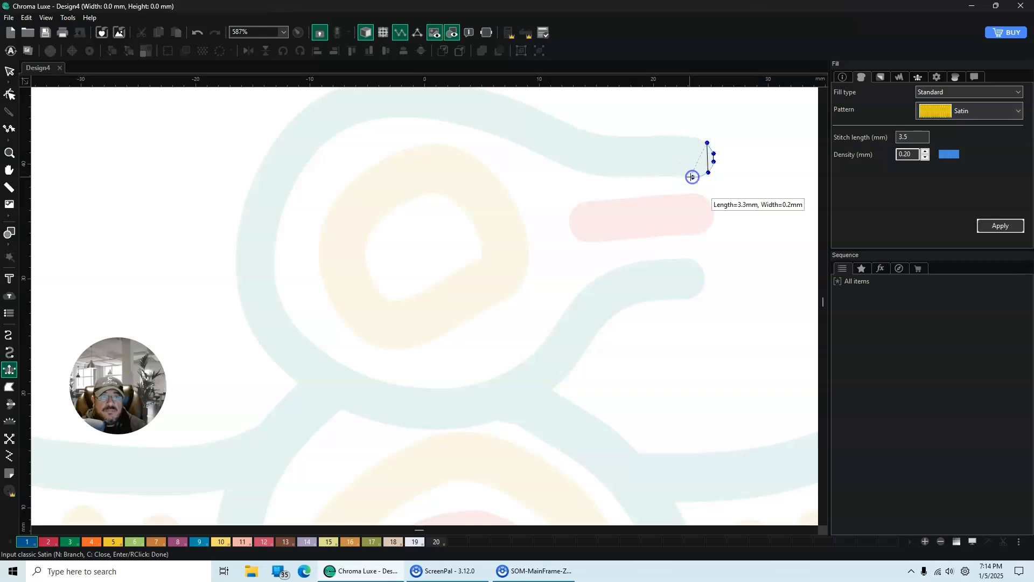
left_click(691, 138)
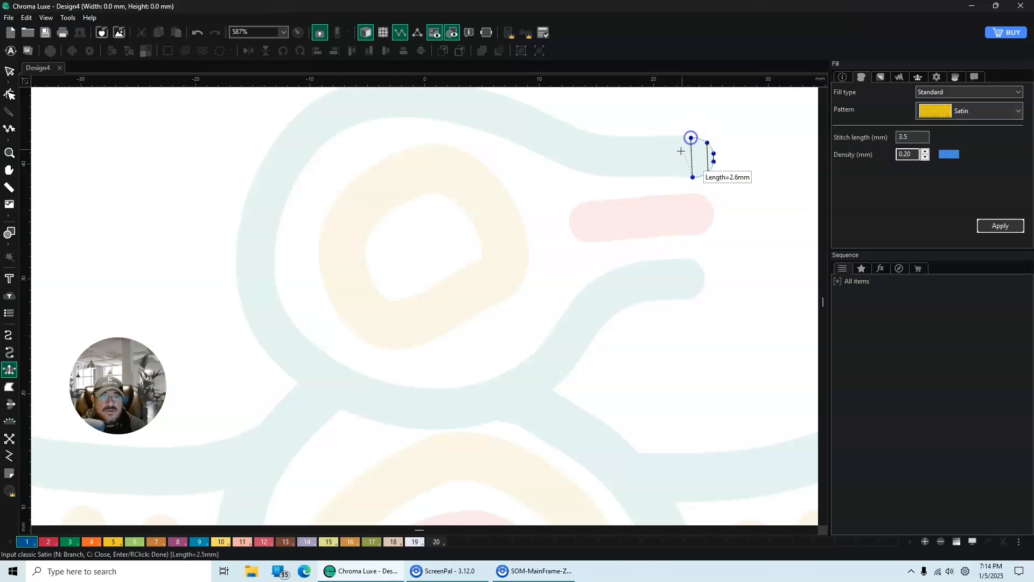
Step: Continue the satin column along the straight part of the upper beak with three point pairs on the stroke's lower and upper edges
left_click(664, 175)
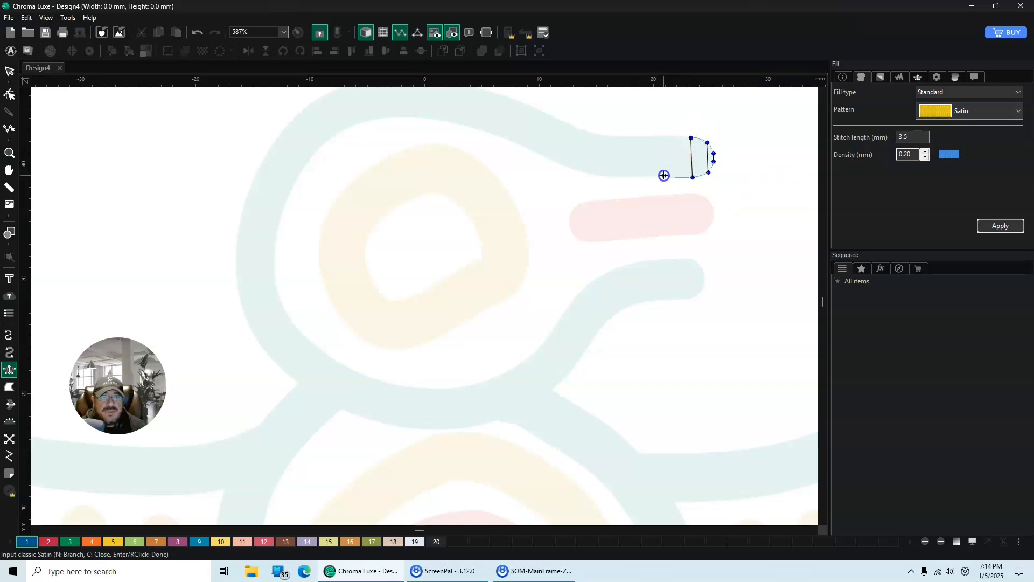
left_click(663, 136)
left_click(620, 175)
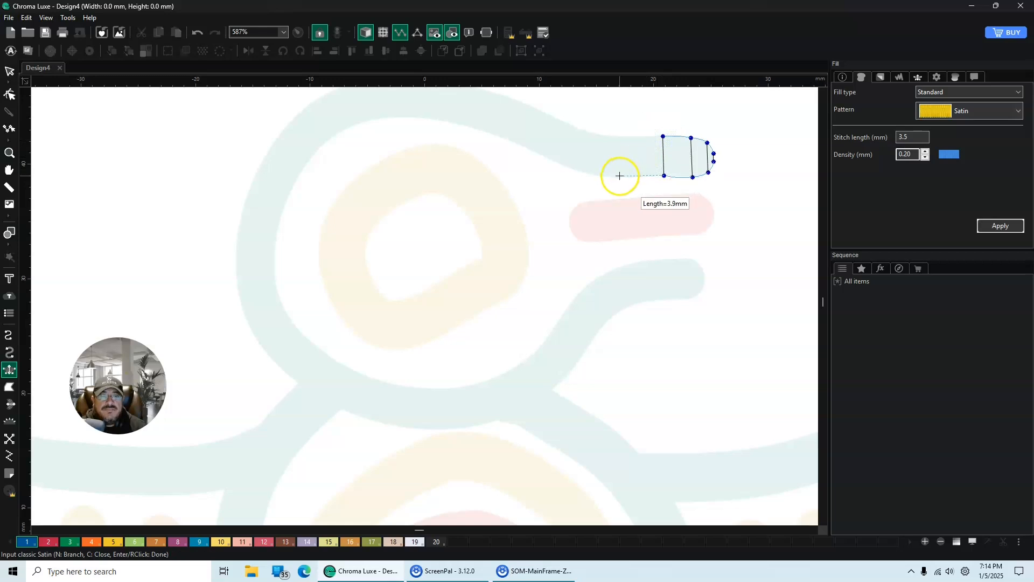
left_click(620, 137)
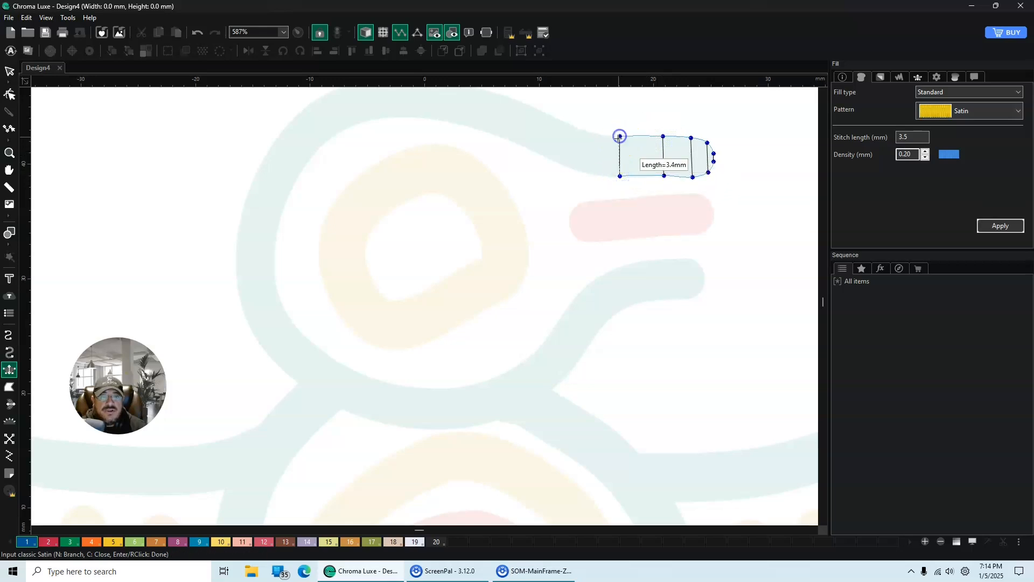
left_click(585, 173)
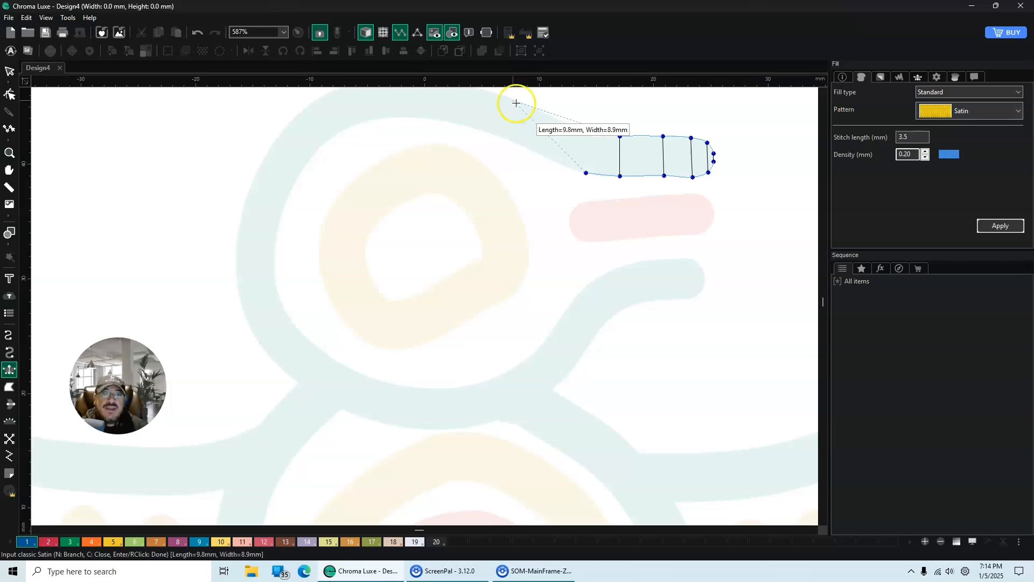
left_click(588, 133)
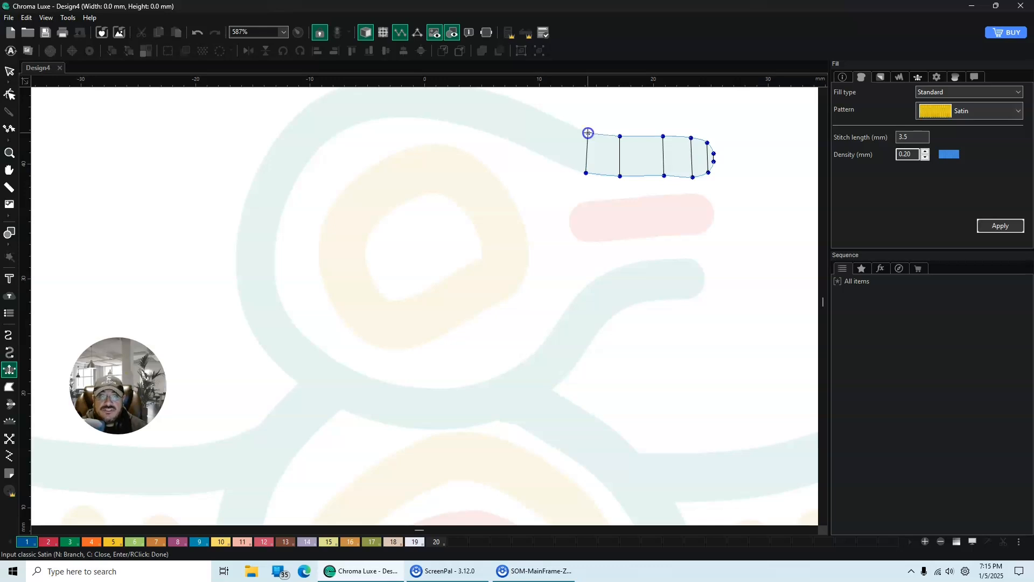
Step: Extend the satin column up the forehead to the crown of the bird's head with two widely spaced point pairs
left_click(482, 131)
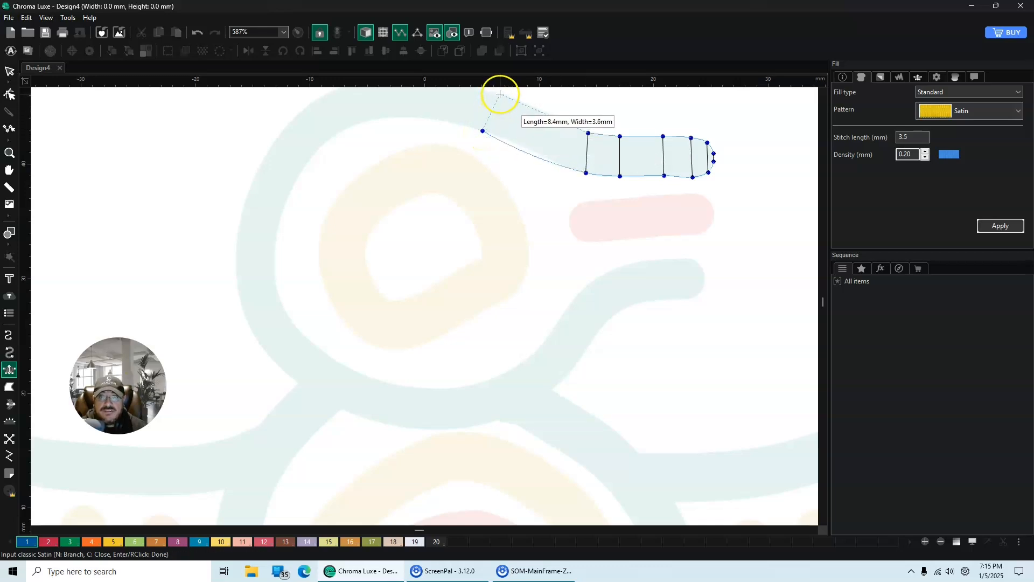
left_click(500, 95)
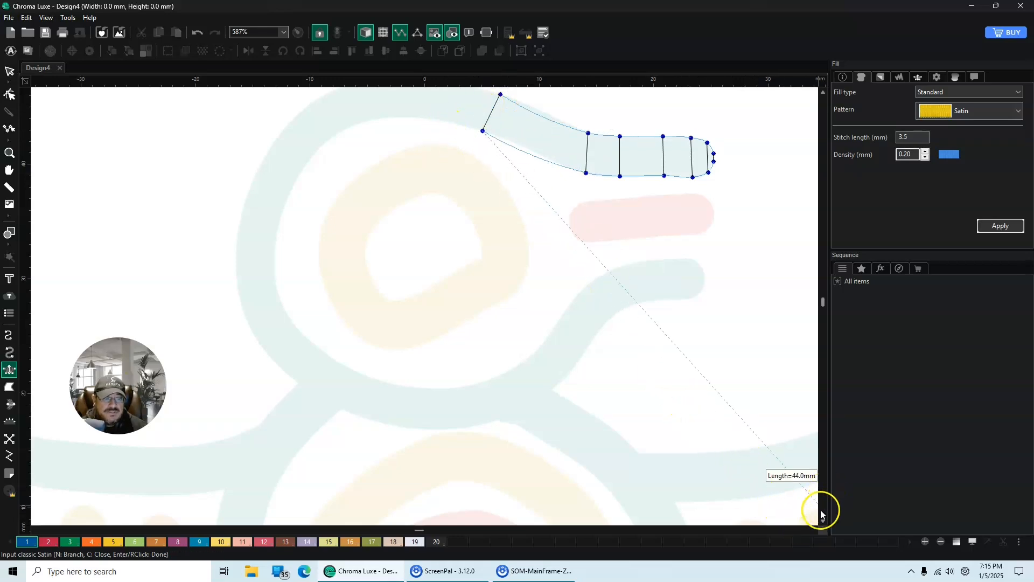
scroll(825, 95, "up", 4)
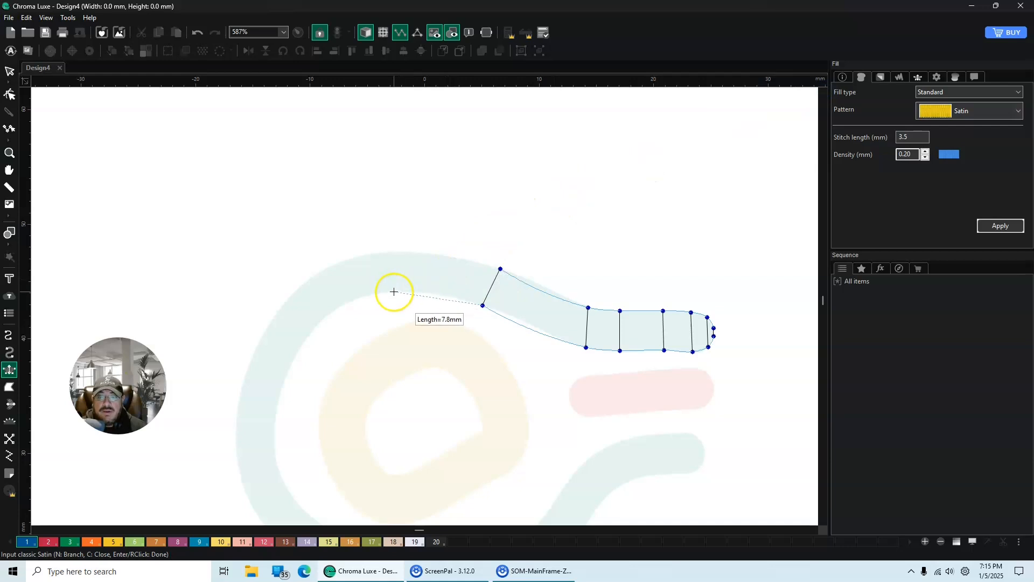
left_click(393, 291)
left_click(395, 252)
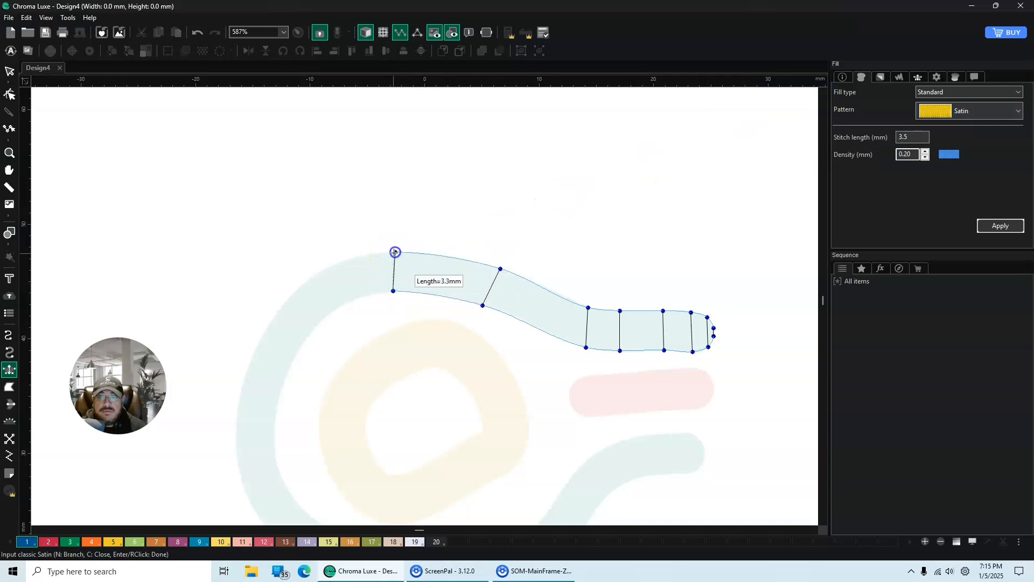
Step: Carry the satin column around the back of the head with four point pairs set across the teal stroke
left_click(332, 310)
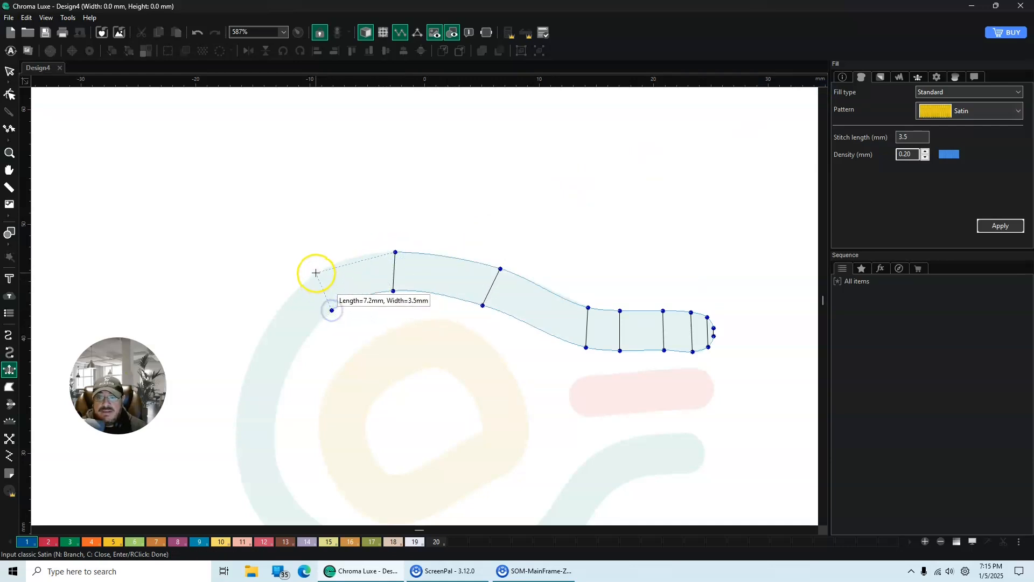
left_click(317, 274)
left_click(303, 343)
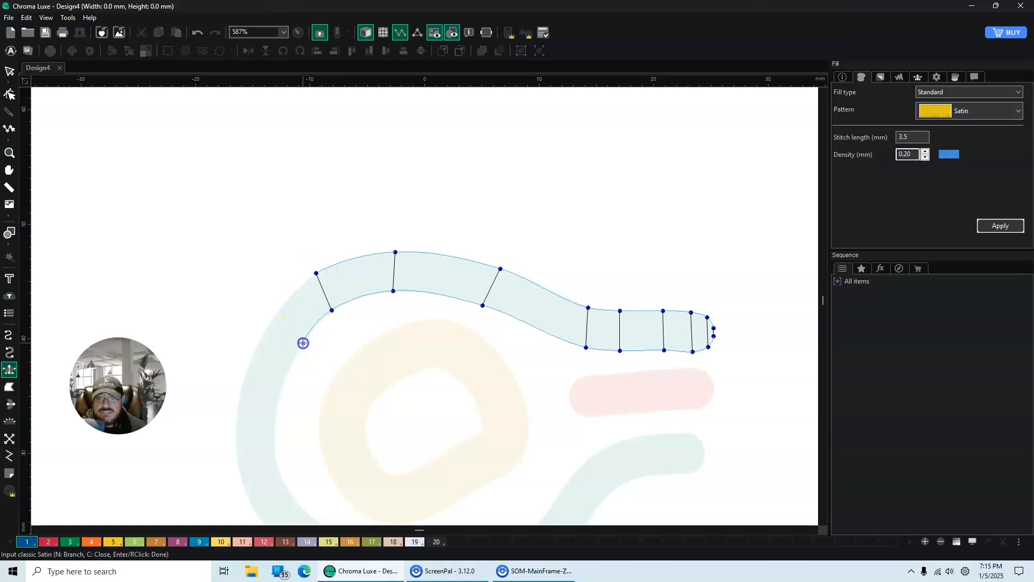
left_click(269, 323)
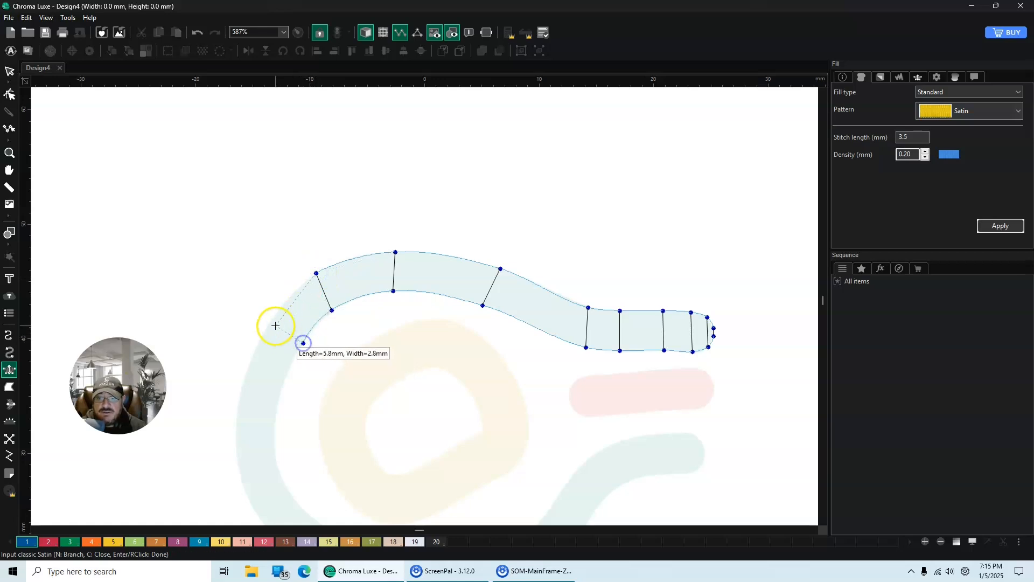
left_click(281, 396)
left_click(241, 387)
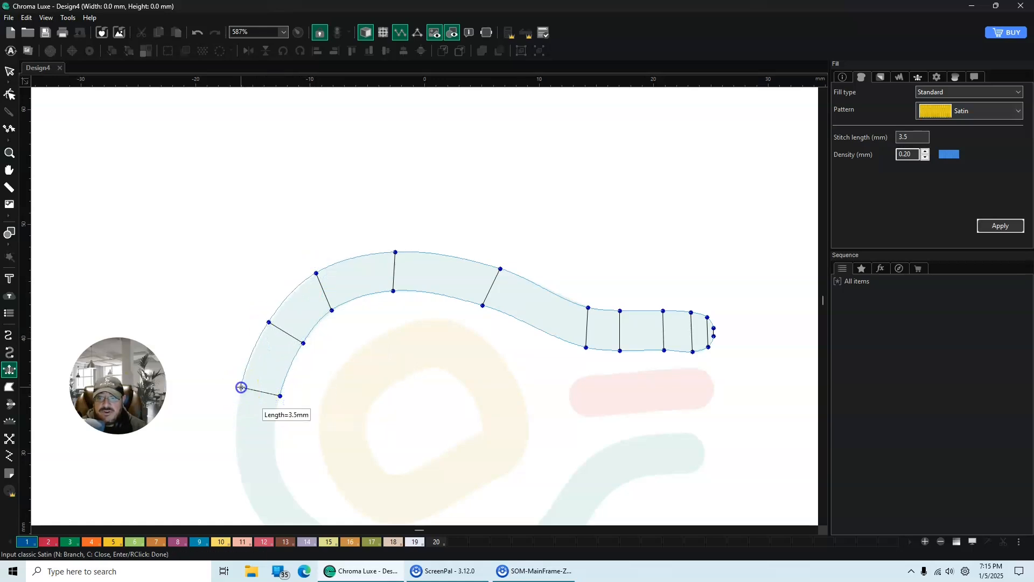
left_click(276, 457)
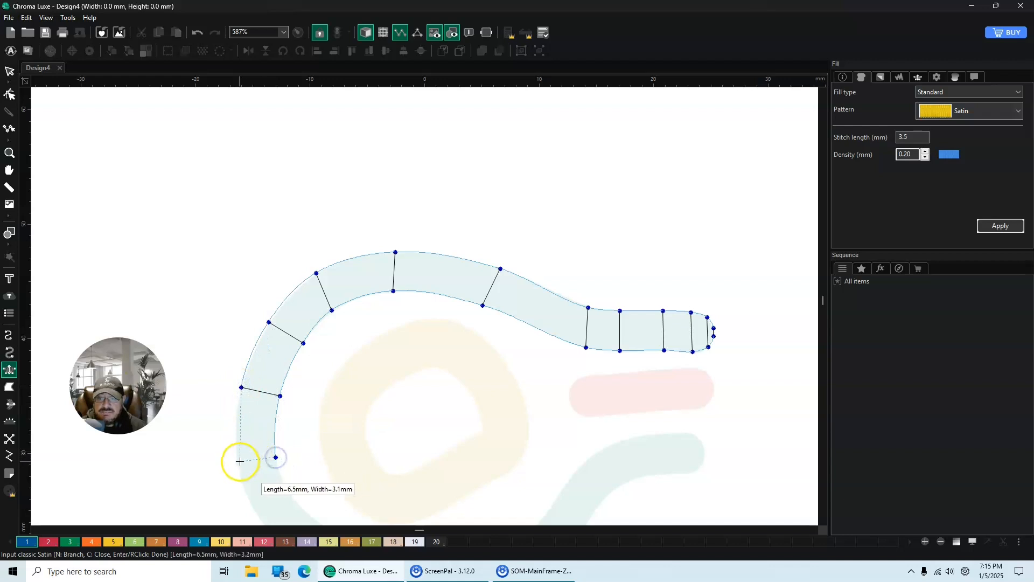
left_click(236, 463)
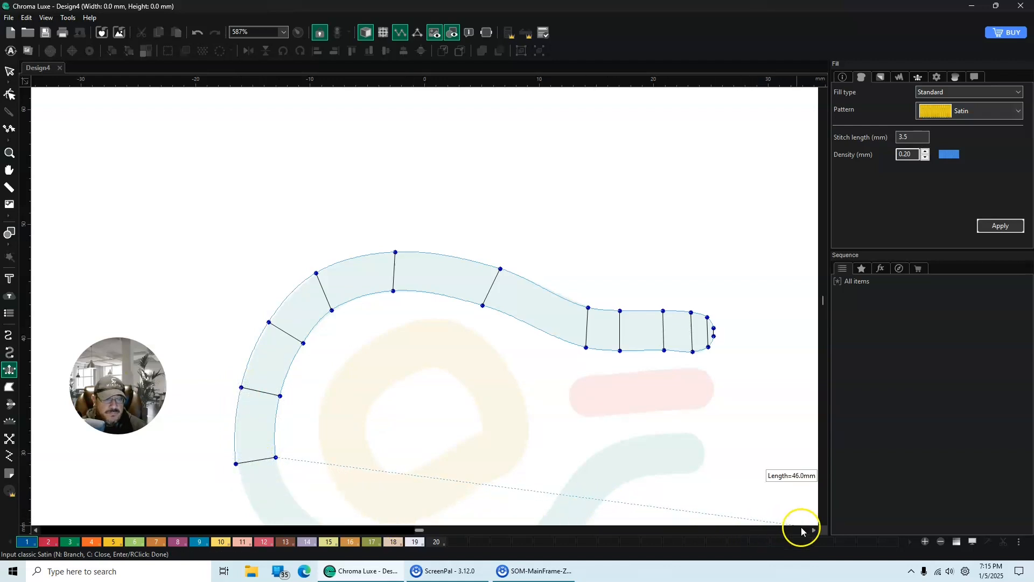
Step: Trace the lower back of the head up to the neck junction by adding two point pairs to the satin column
left_click(823, 523)
left_click(822, 523)
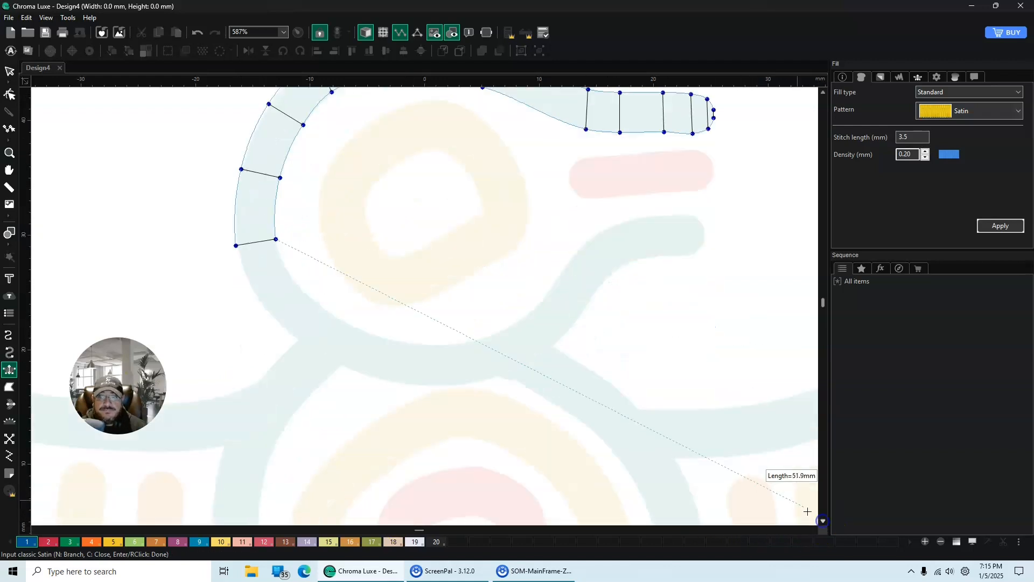
left_click(318, 305)
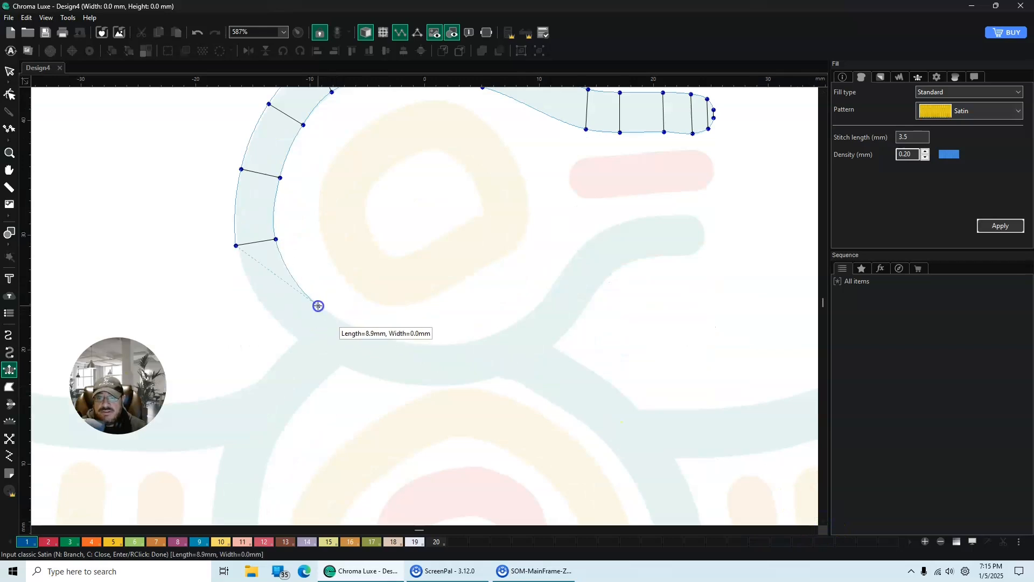
left_click(290, 332)
left_click(356, 328)
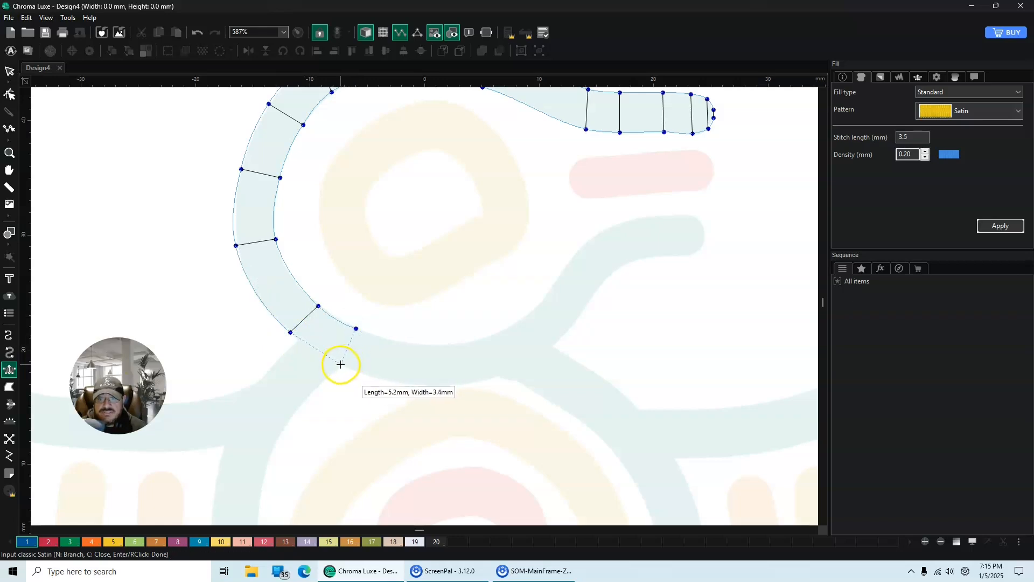
left_click(341, 365)
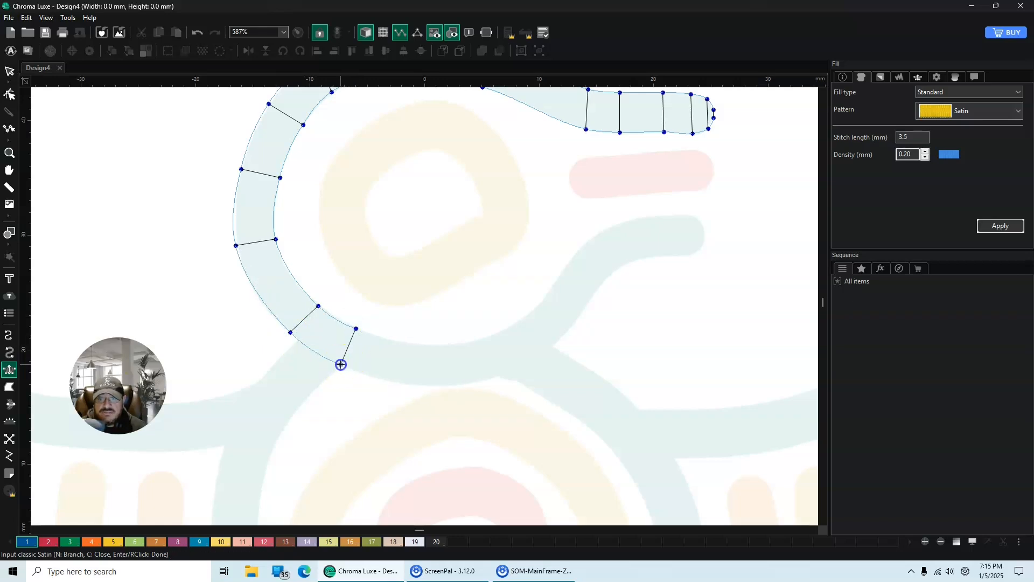
Step: Carry the satin column along the underside of the bird's head past the neck junction with three point pairs across the teal stroke
left_click(410, 344)
left_click(399, 383)
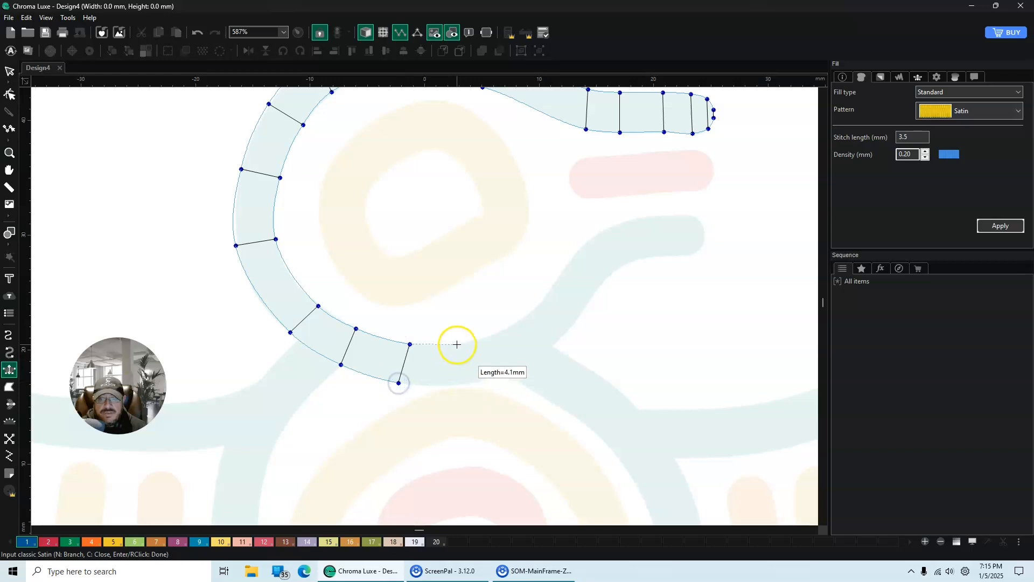
left_click(458, 345)
left_click(464, 383)
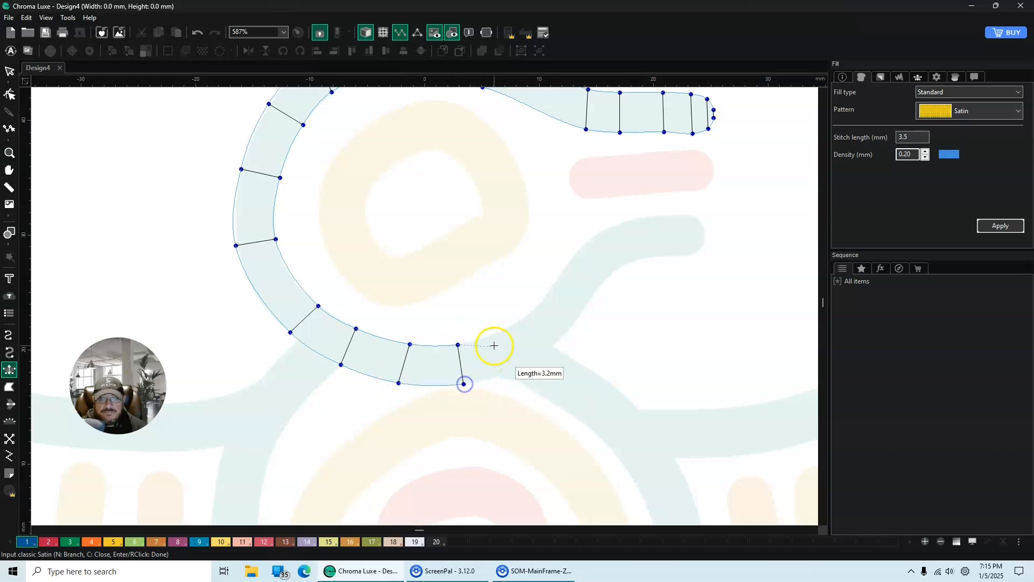
left_click(509, 327)
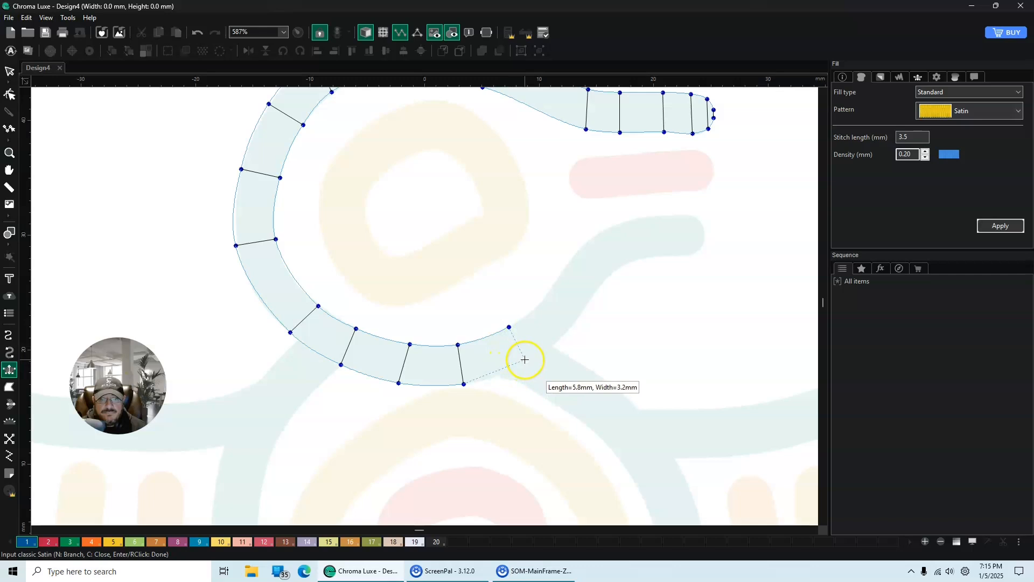
left_click(526, 359)
Step: Extend the satin column up the S-curve toward the lower beak with three point pairs on the stroke's inner and outer edges
left_click(541, 304)
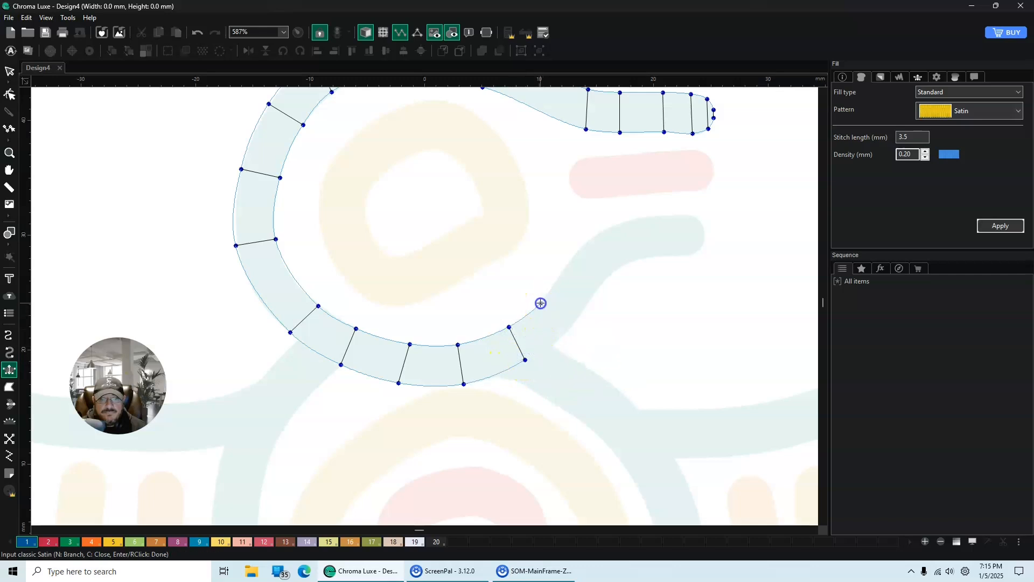
left_click(566, 336)
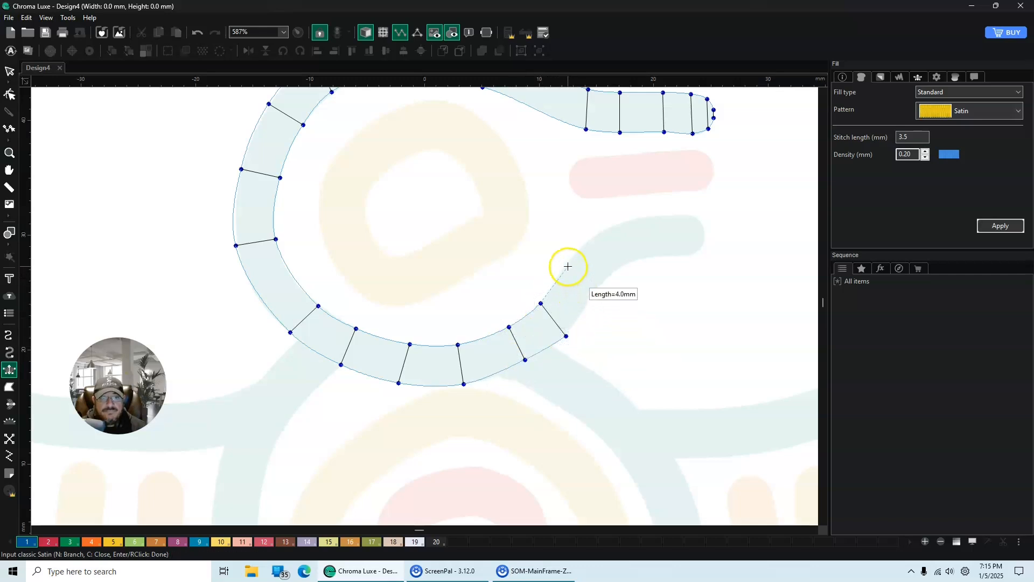
left_click(569, 264)
left_click(602, 282)
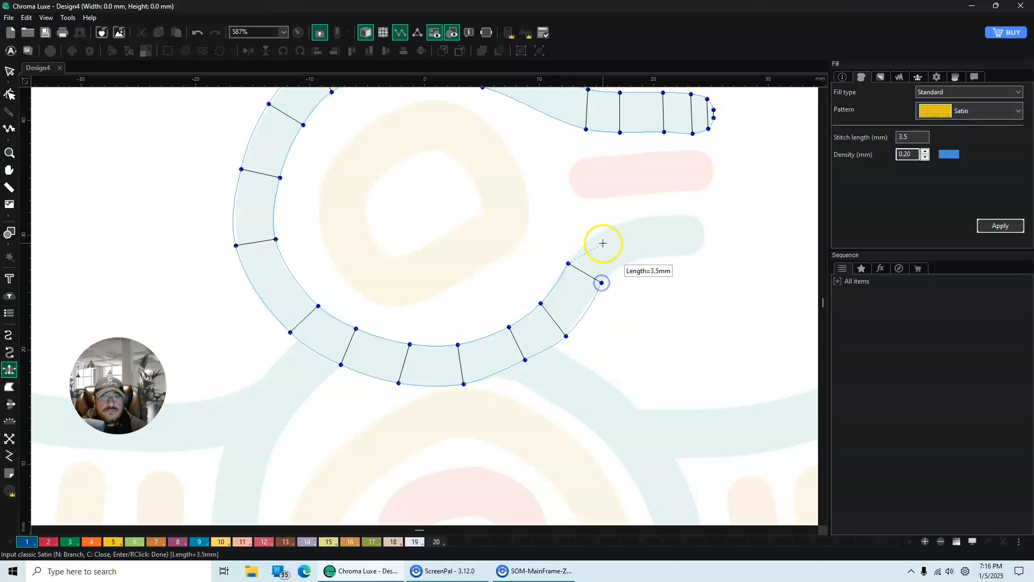
left_click(605, 230)
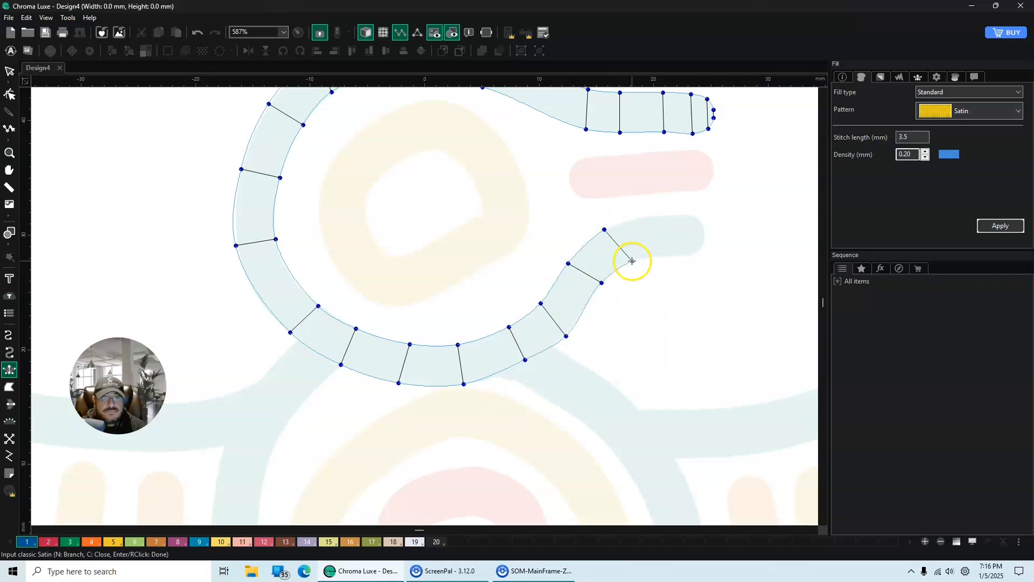
left_click(632, 261)
Step: Finish the satin column at the lower beak's rounded tip with four progressively narrower point pairs and generate the stitches
left_click(652, 217)
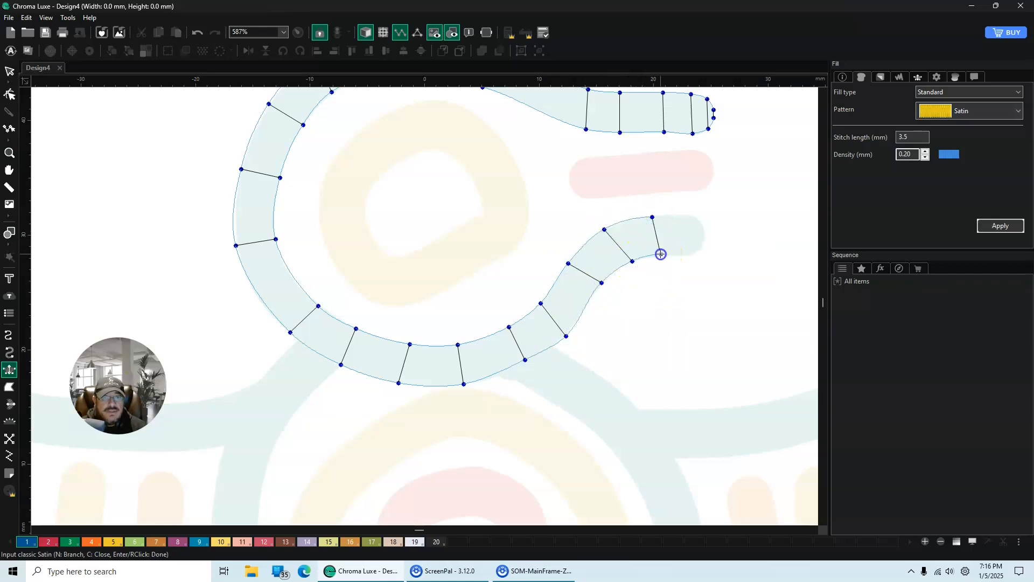
left_click(662, 255)
left_click(682, 216)
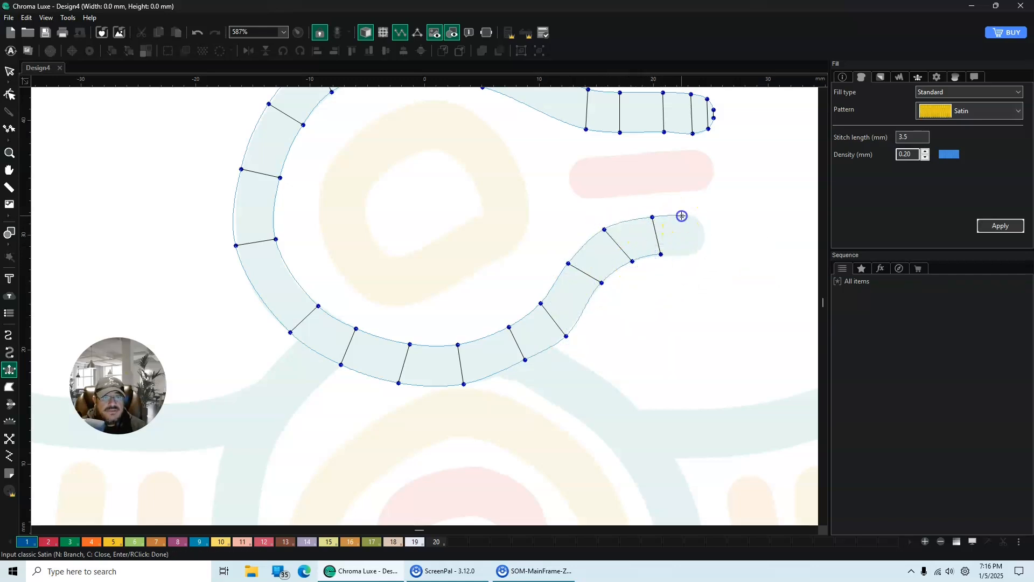
left_click(685, 255)
left_click(700, 219)
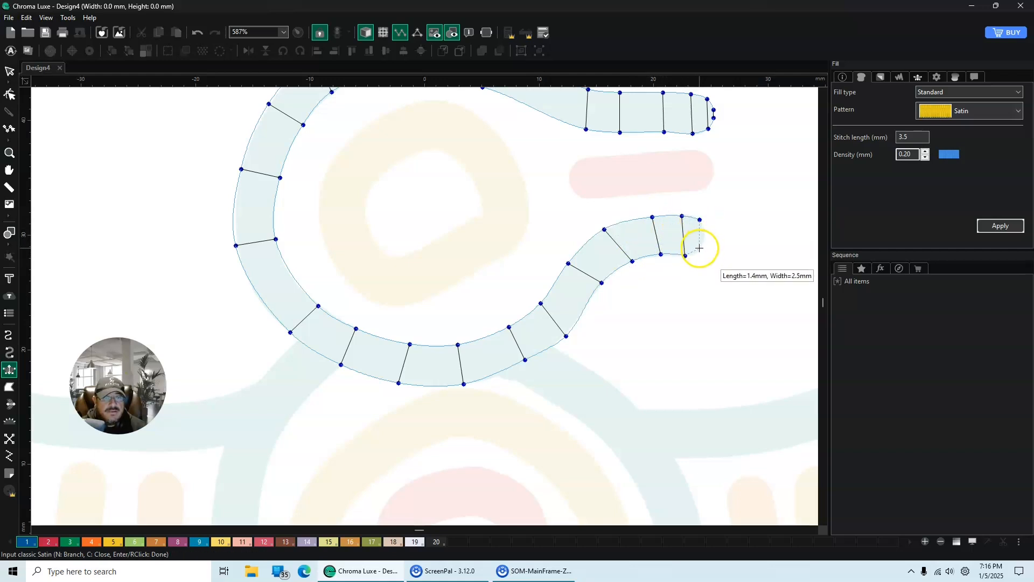
left_click(700, 249)
left_click(706, 233)
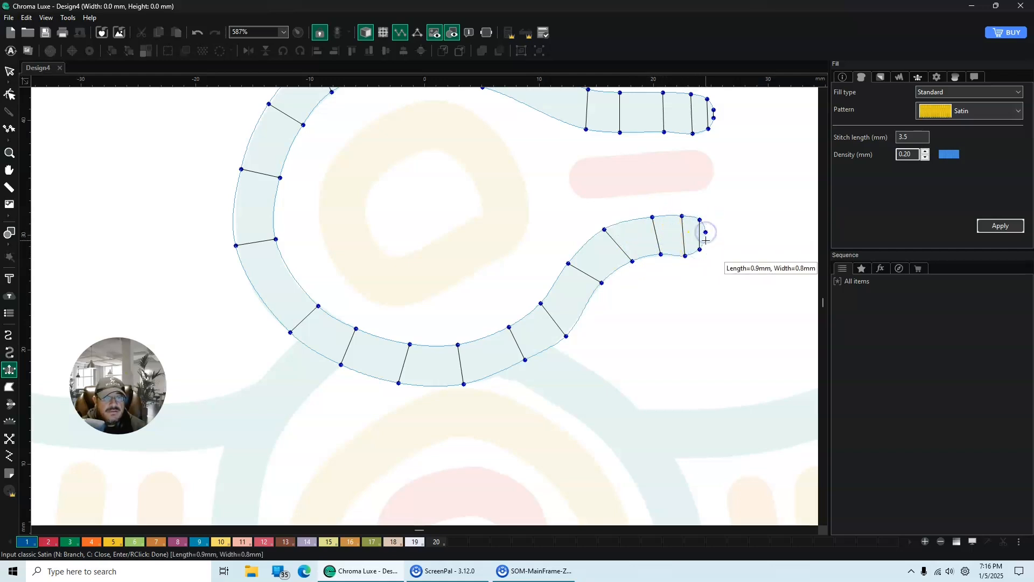
left_click(706, 241)
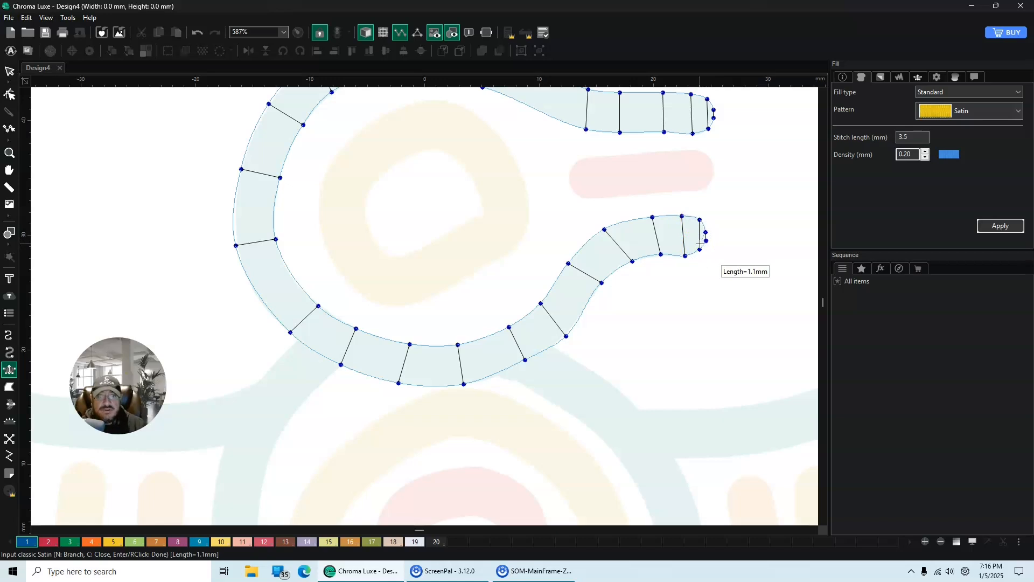
key("Return")
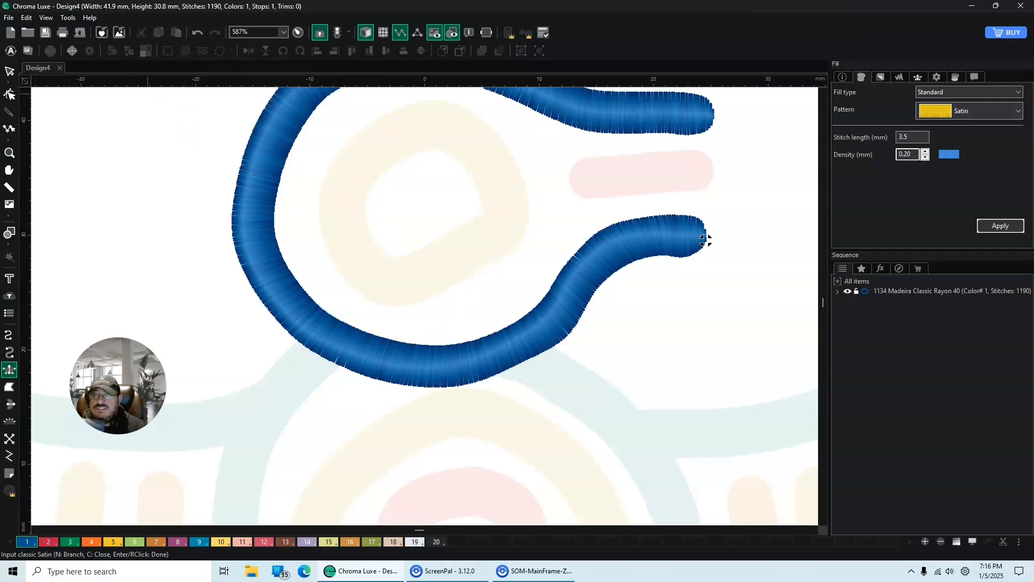
Step: Run through the stitch simulation of the head outline from the first stitch at the upper beak to the last at the lower beak
left_click(51, 17)
left_click(66, 31)
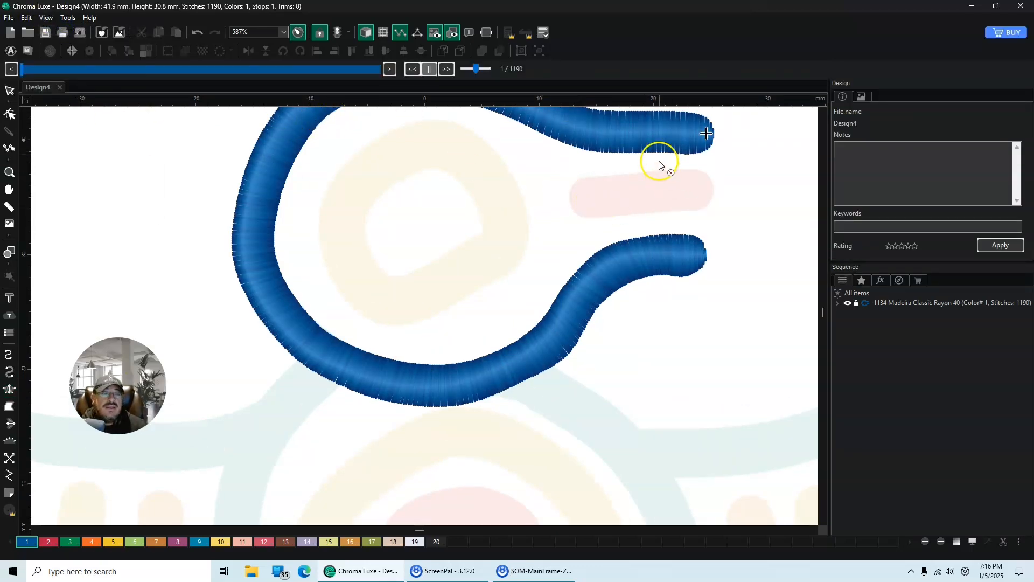
left_click(823, 112)
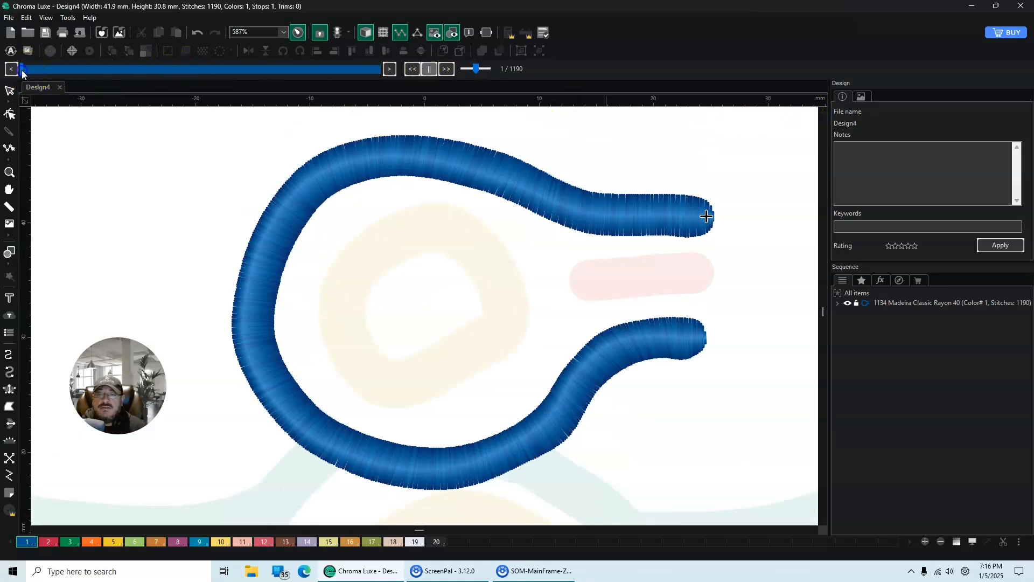
left_click_drag(22, 70, 63, 77)
left_click_drag(70, 80, 384, 88)
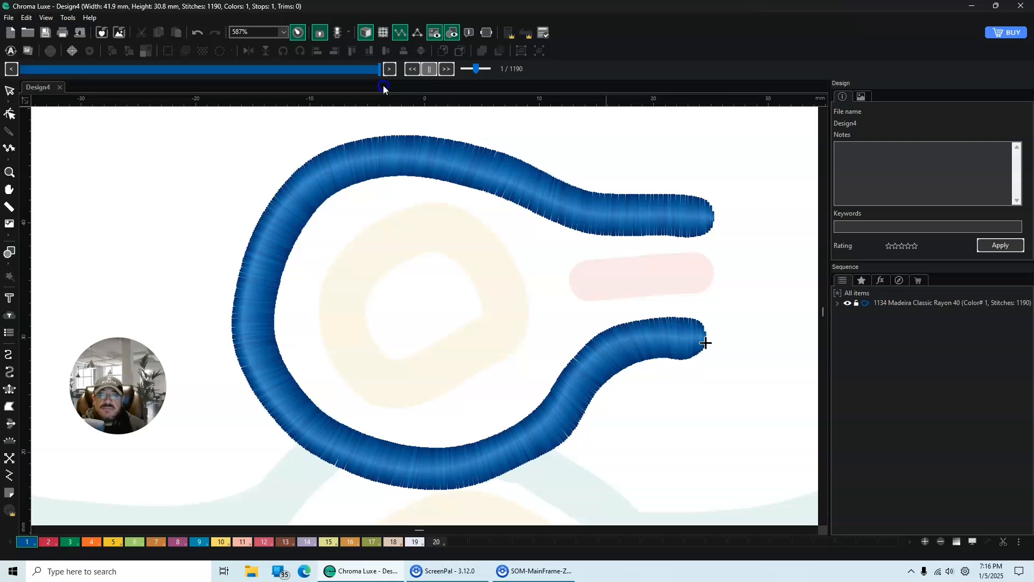